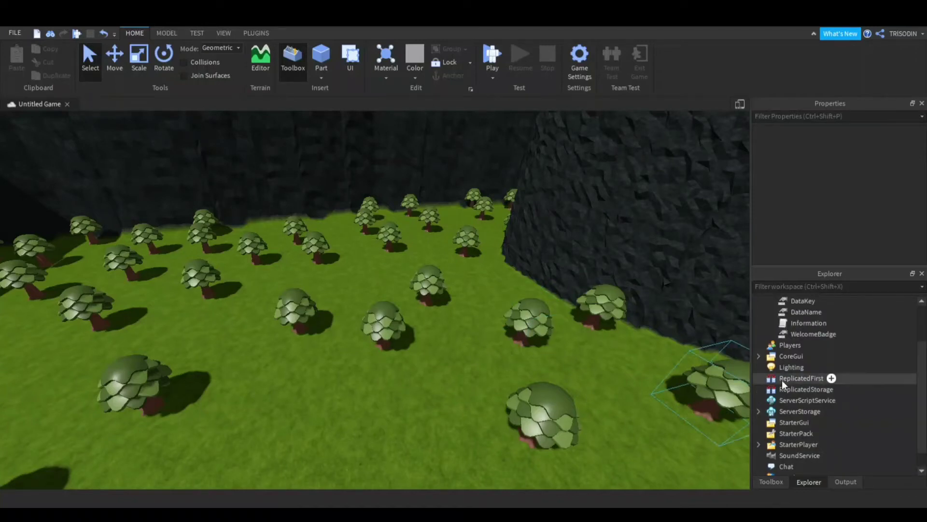
# - Collapse the EasyDataStore folder in the Explorer, then clear the selection by clicking the viewport
pyautogui.scroll(2, 779, 362)
pyautogui.click(758, 313)
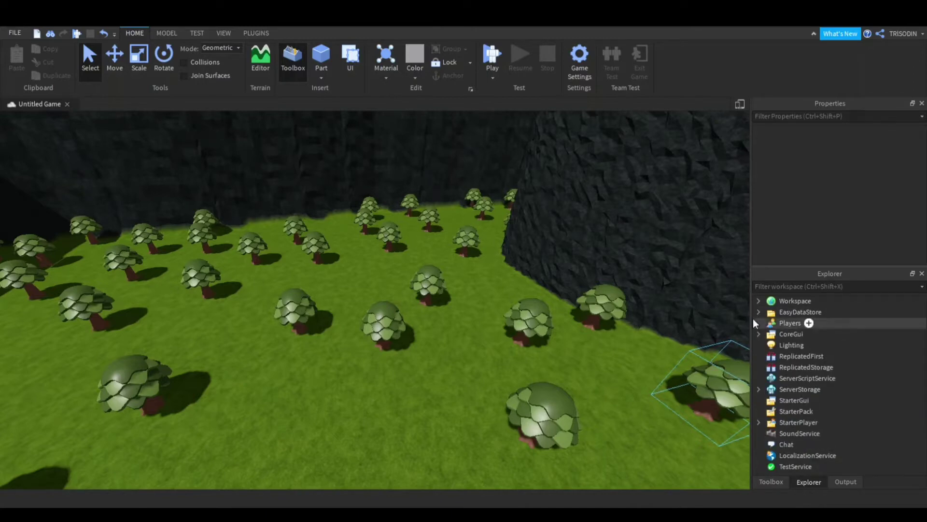
pyautogui.click(795, 312)
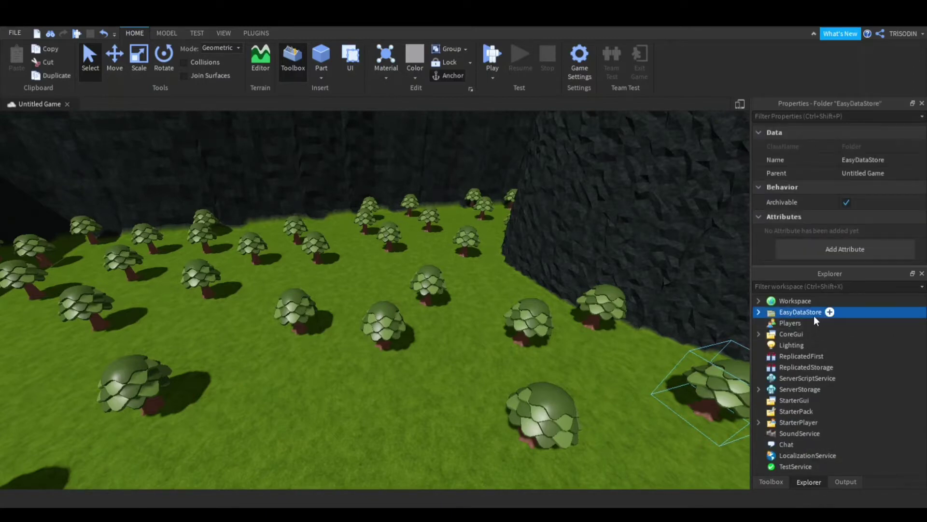
pyautogui.click(582, 231)
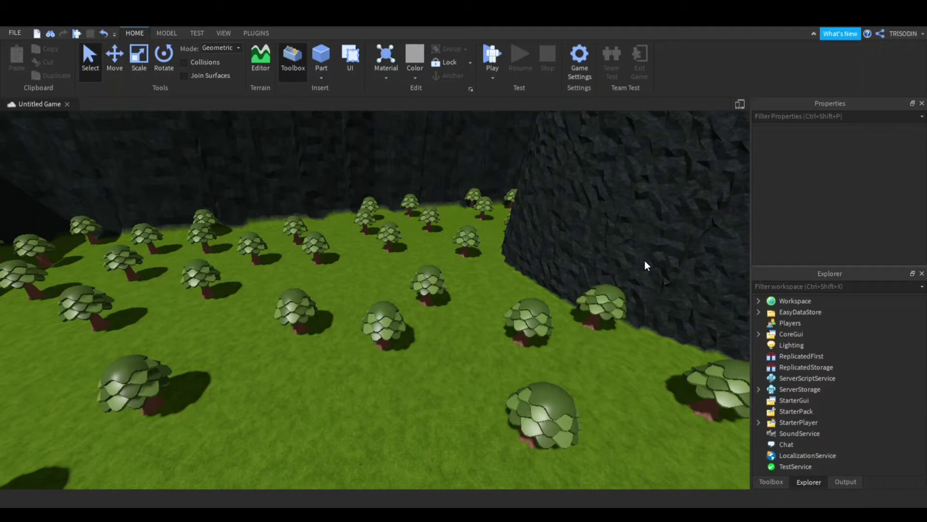
# - Expand EasyDataStore and go through InPlayer, Apply, CustomDataKey, DataKey, DataName, Information and WelcomeBadge
pyautogui.click(812, 312)
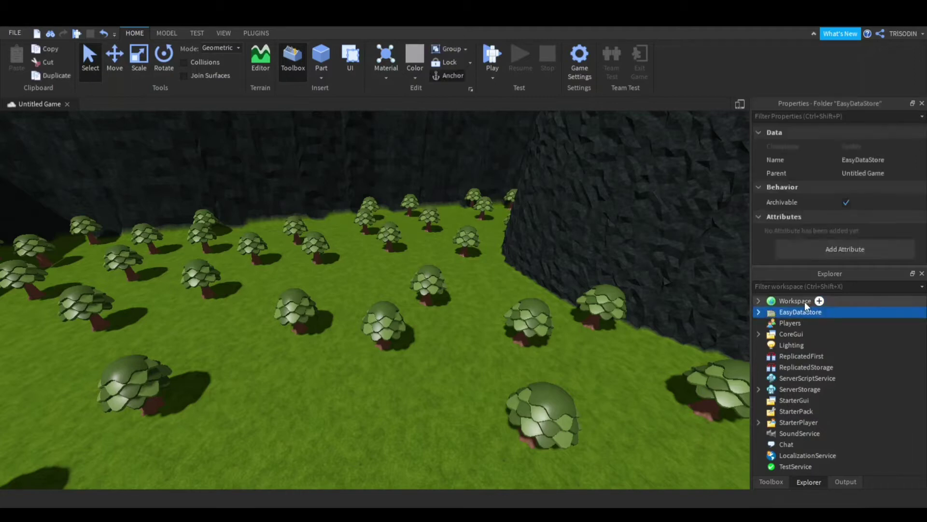
pyautogui.click(758, 311)
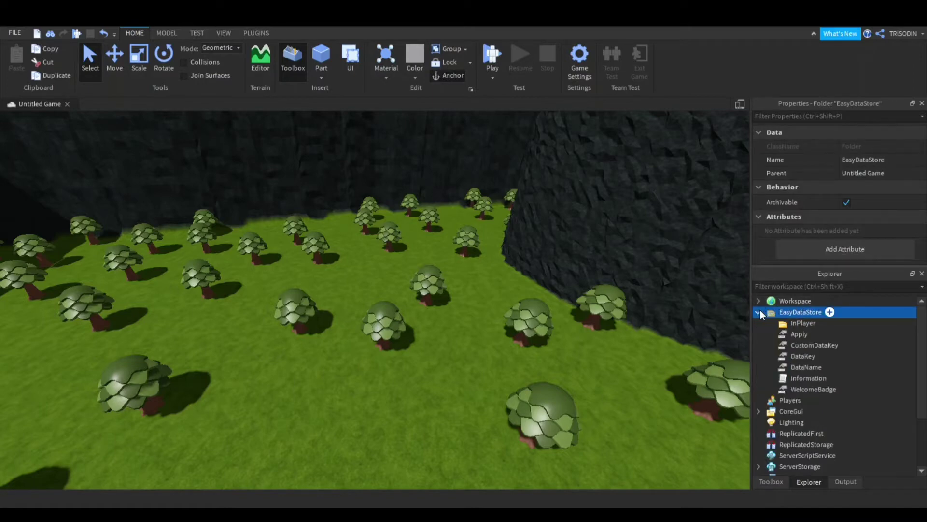
pyautogui.click(786, 322)
pyautogui.click(791, 334)
pyautogui.click(798, 345)
pyautogui.click(802, 356)
pyautogui.click(803, 368)
pyautogui.click(805, 389)
pyautogui.click(805, 379)
pyautogui.click(808, 389)
# - Check the values of DataName, DataKey, CustomDataKey, Apply and InPlayer in Properties
pyautogui.click(816, 366)
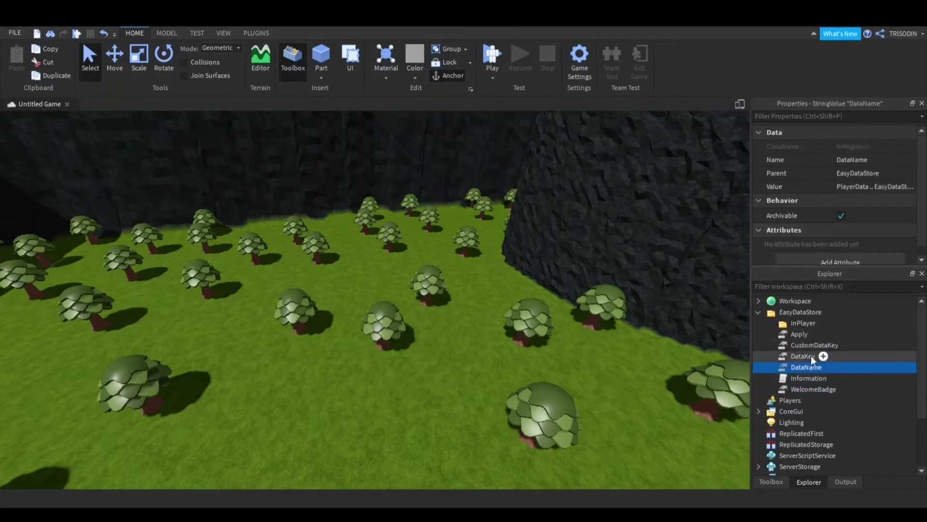
pyautogui.click(877, 188)
pyautogui.click(802, 356)
pyautogui.click(816, 345)
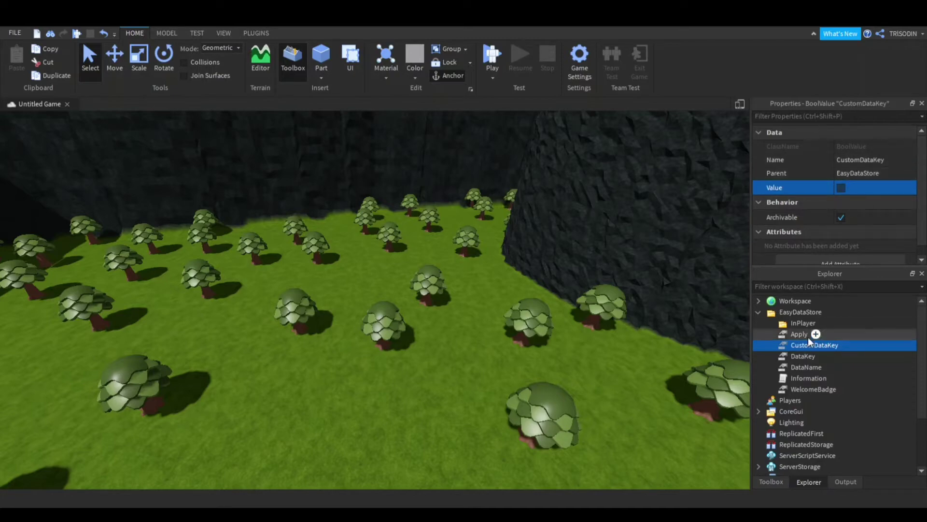
pyautogui.click(794, 333)
pyautogui.click(797, 322)
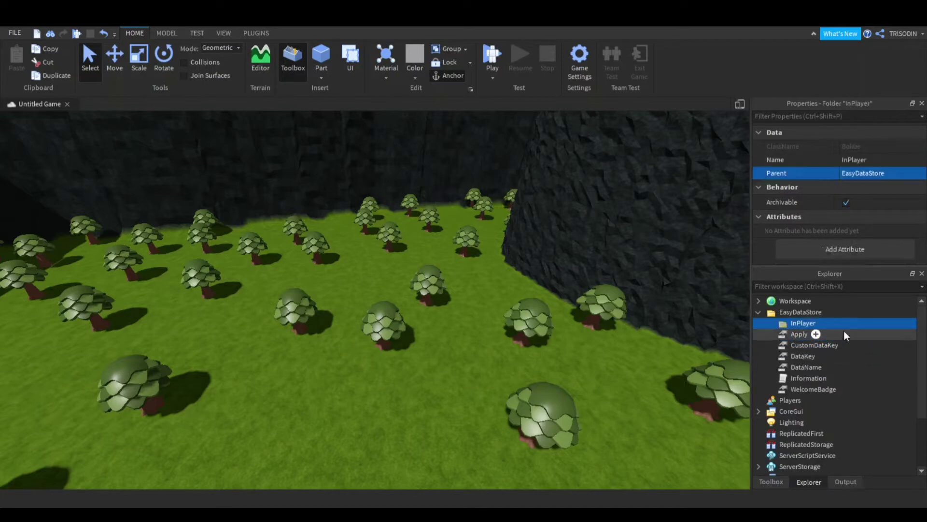
# - Expand ServerStorage and its Potions folder to show the four potion folders
pyautogui.scroll(-3, 816, 368)
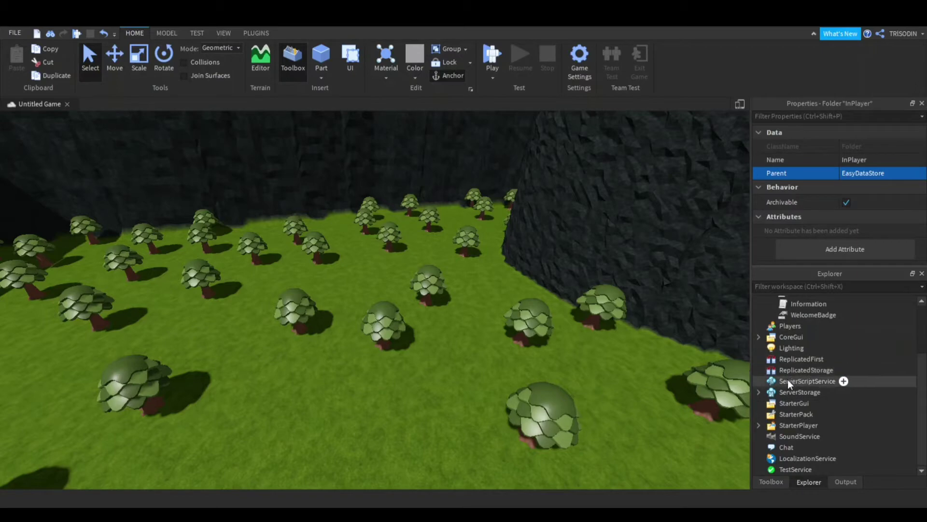
pyautogui.click(758, 393)
pyautogui.click(770, 427)
pyautogui.scroll(-3, 811, 367)
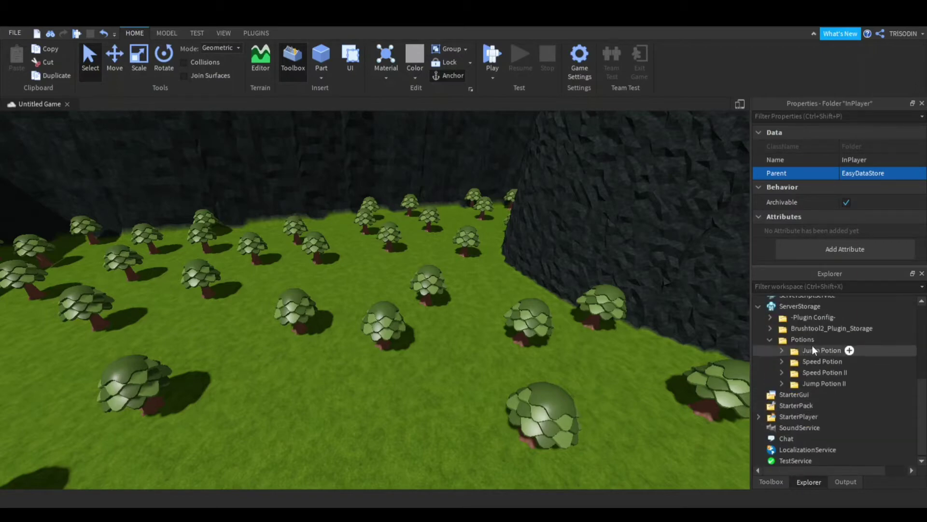
pyautogui.click(798, 340)
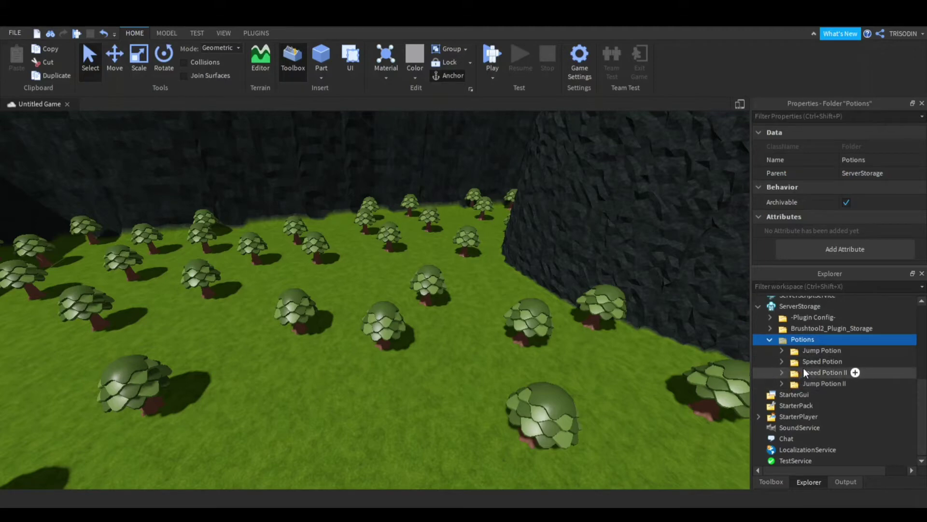
pyautogui.scroll(5, 803, 367)
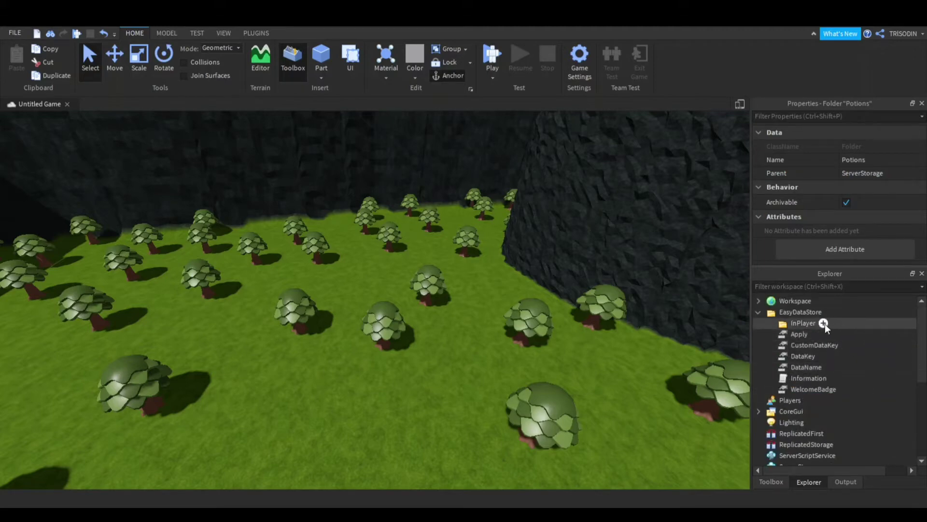
# - Add a folder named PotionsInventory inside InPlayer
pyautogui.click(811, 323)
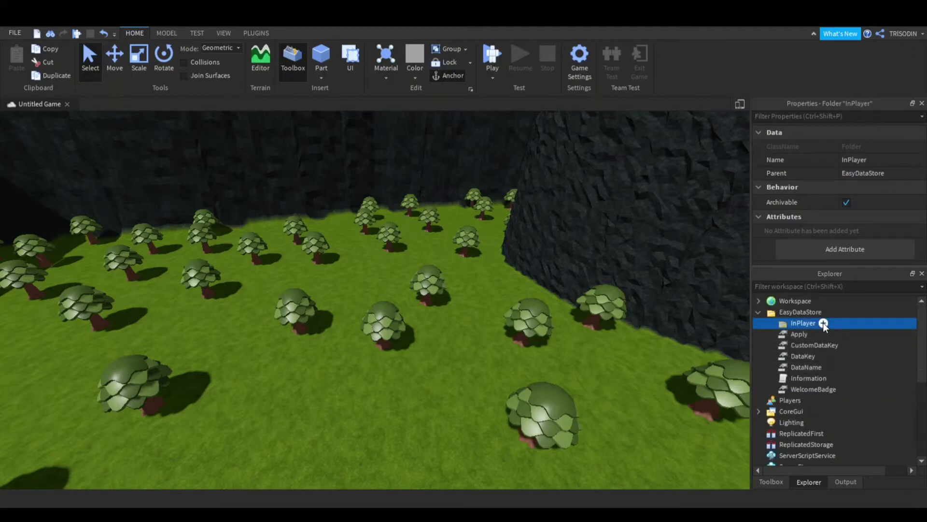
pyautogui.click(823, 322)
pyautogui.click(812, 334)
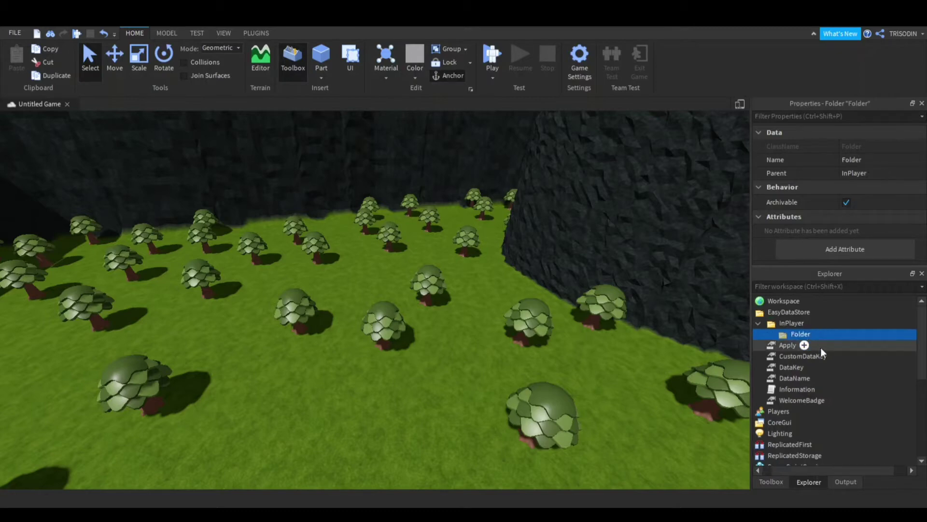
pyautogui.write('PotionsInventory')
pyautogui.press('Return')
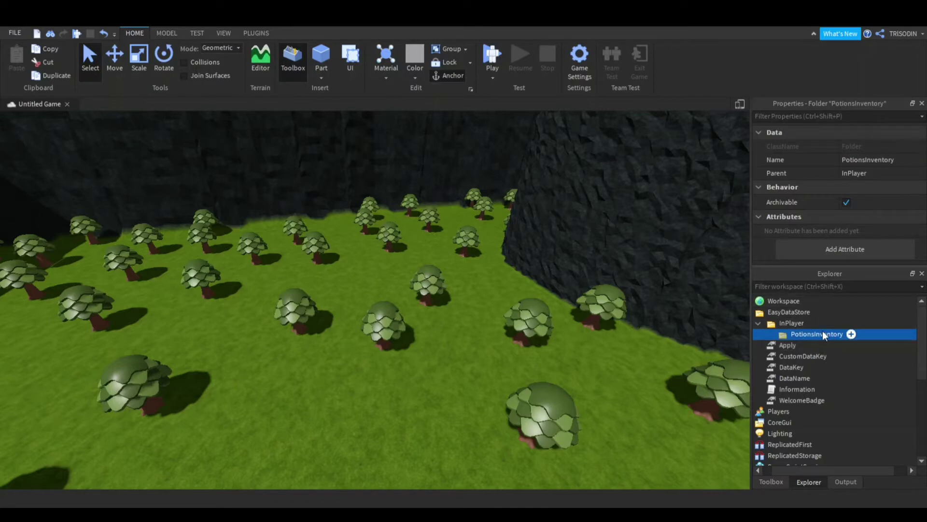
# - Insert a StringValue named IsInventory inside PotionsInventory
pyautogui.click(851, 334)
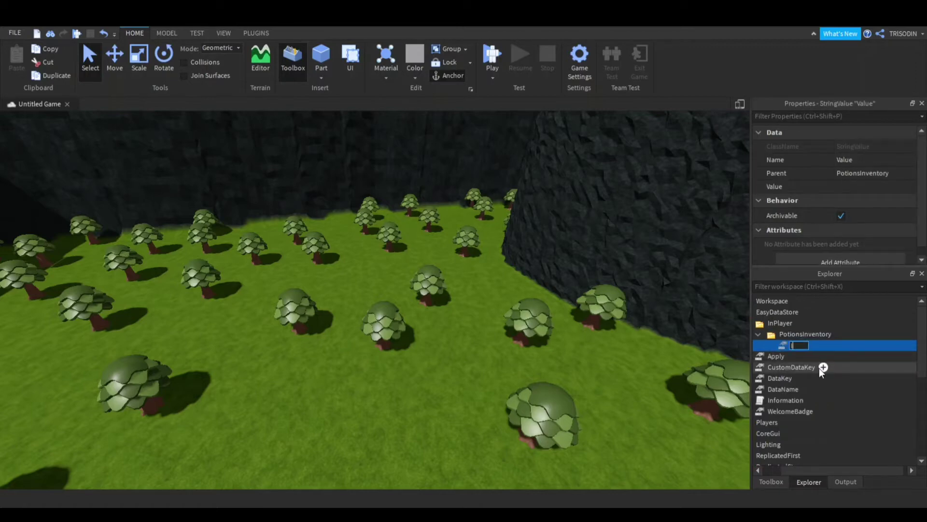
pyautogui.write('y')
pyautogui.press('Return')
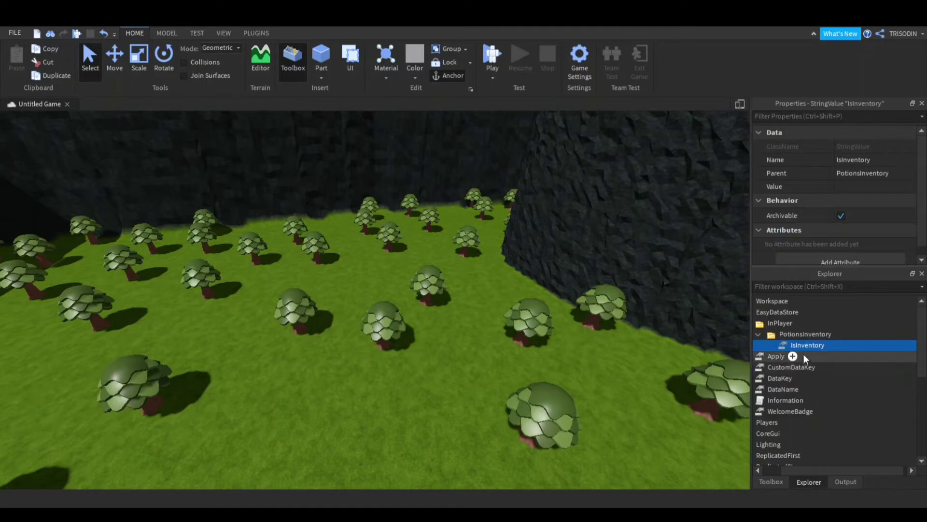
# - Open the Information script and review its IsInventory Values section
pyautogui.doubleClick(779, 400)
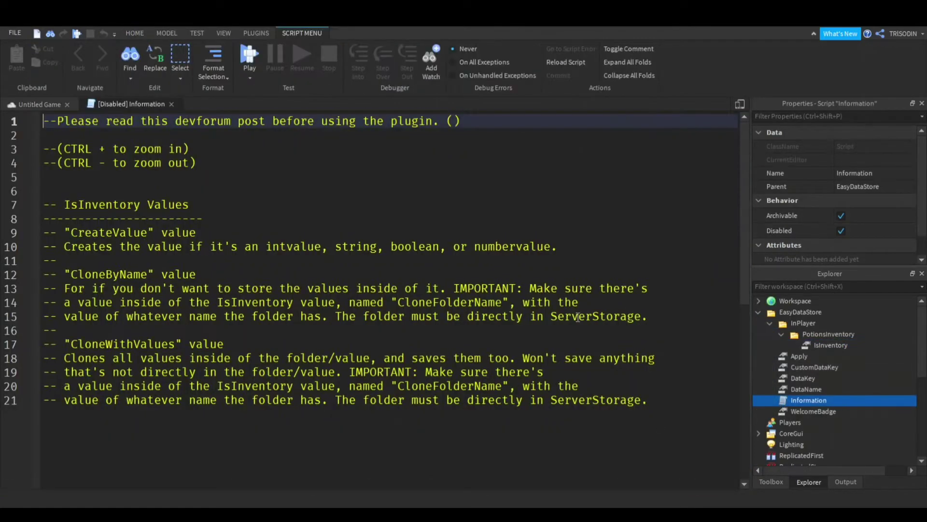
pyautogui.click(322, 211)
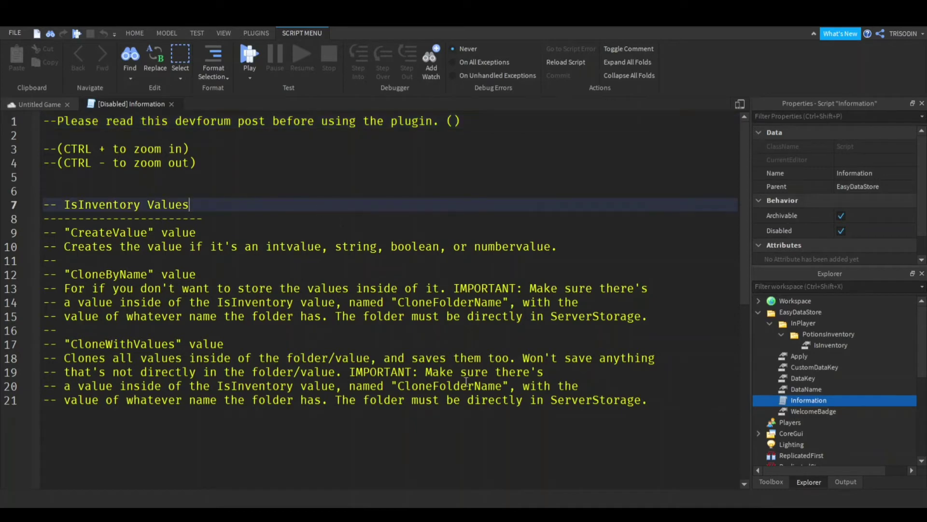
pyautogui.click(800, 378)
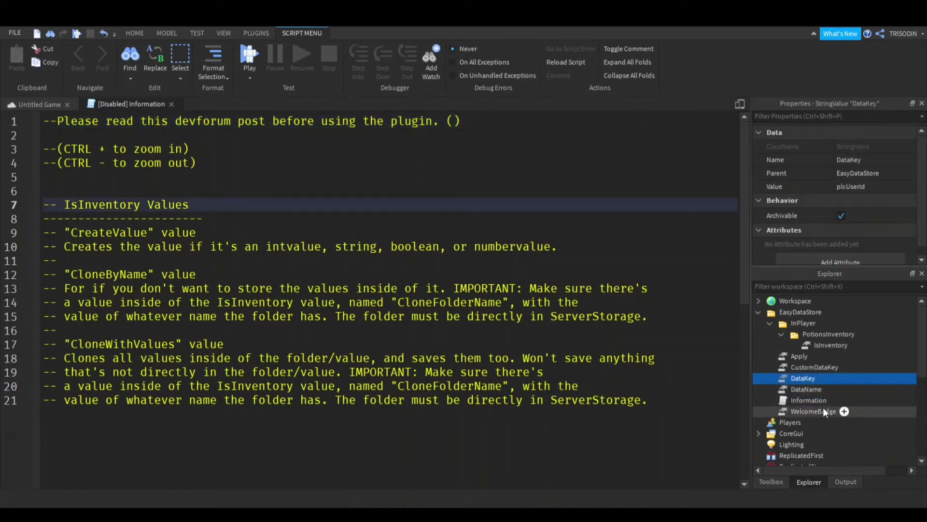
pyautogui.click(536, 332)
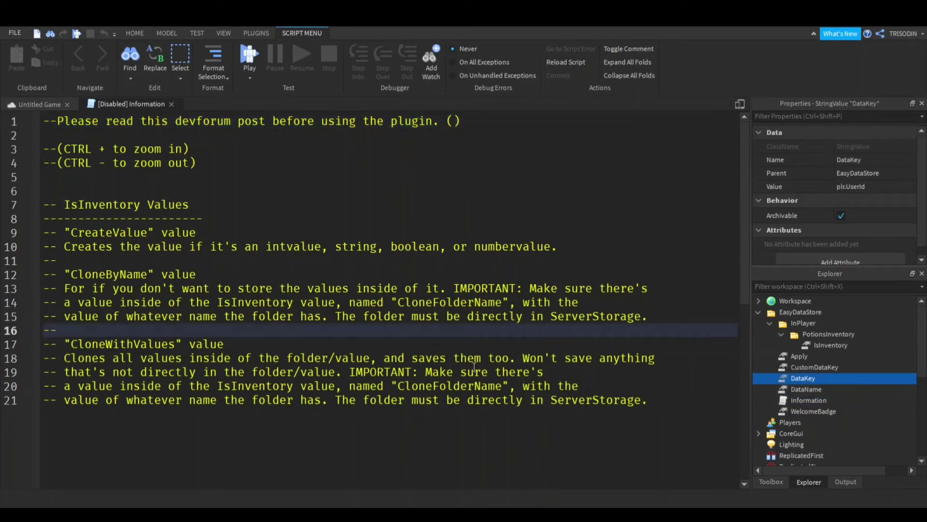
pyautogui.hotkey('ctrl', 'a')
pyautogui.click(379, 224)
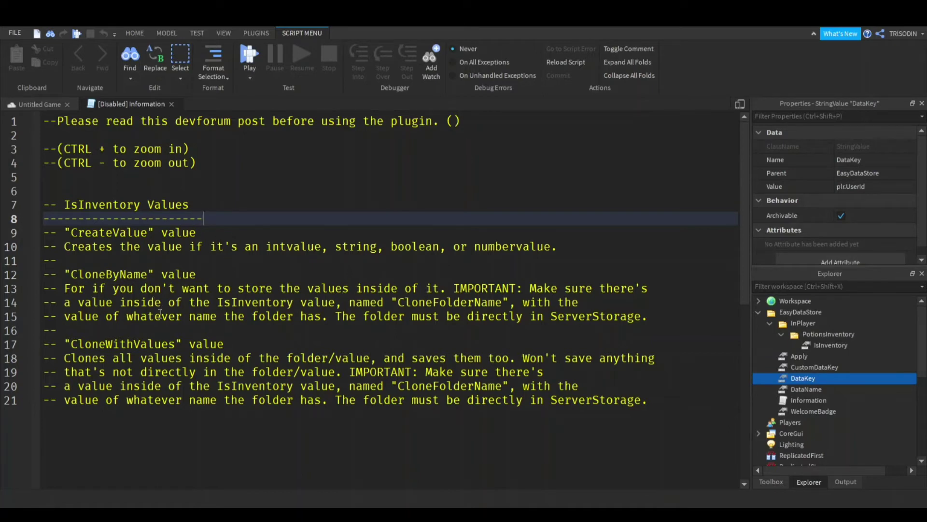
# - Highlight the CreateValue notes and select the word CloneWithValues on line 16
pyautogui.moveTo(81, 231); pyautogui.dragTo(46, 246)
pyautogui.click(239, 335)
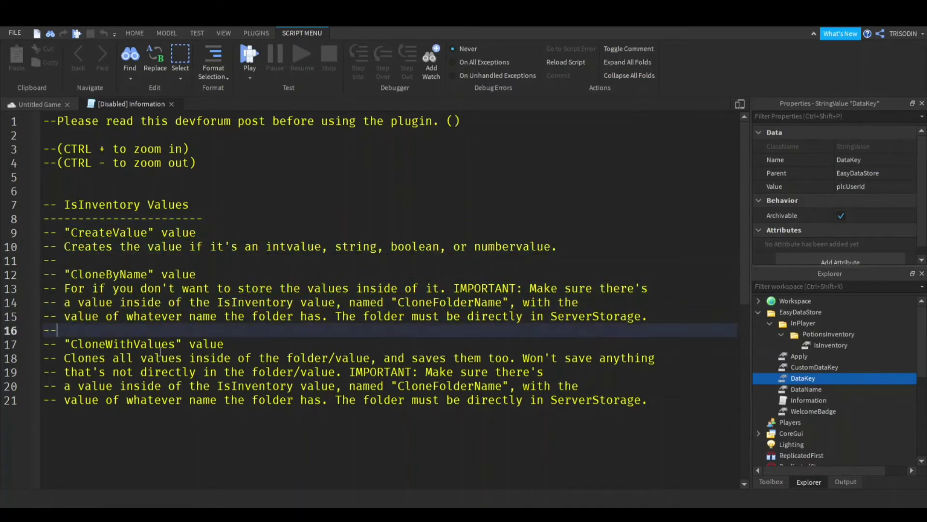
pyautogui.doubleClick(143, 344)
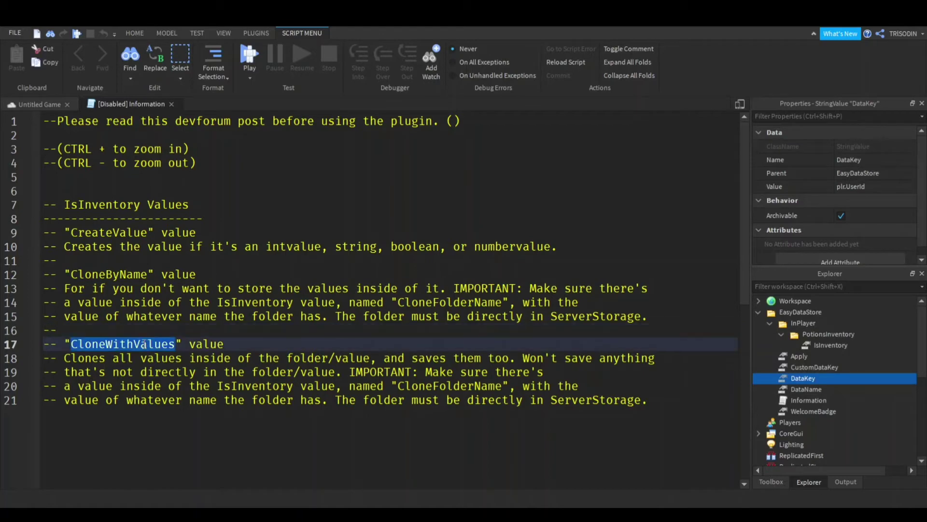
pyautogui.scroll(-5, 801, 372)
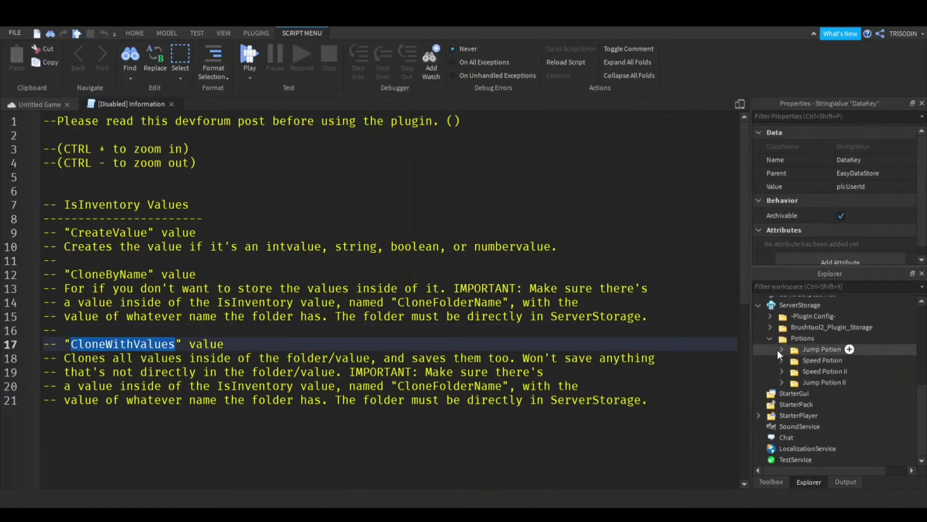
# - Expand Jump Potion and inspect its Duration, Multiplier, Description and NoSave values
pyautogui.click(778, 349)
pyautogui.click(815, 378)
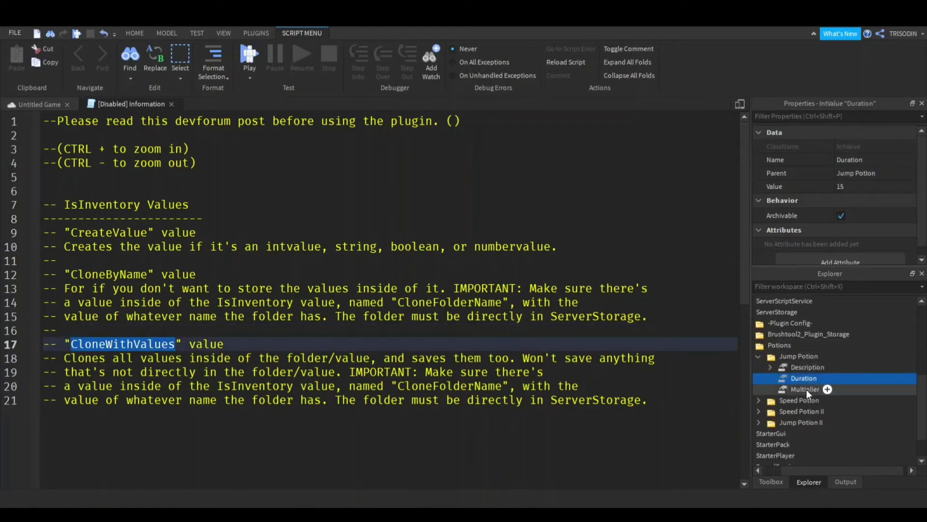
pyautogui.click(805, 390)
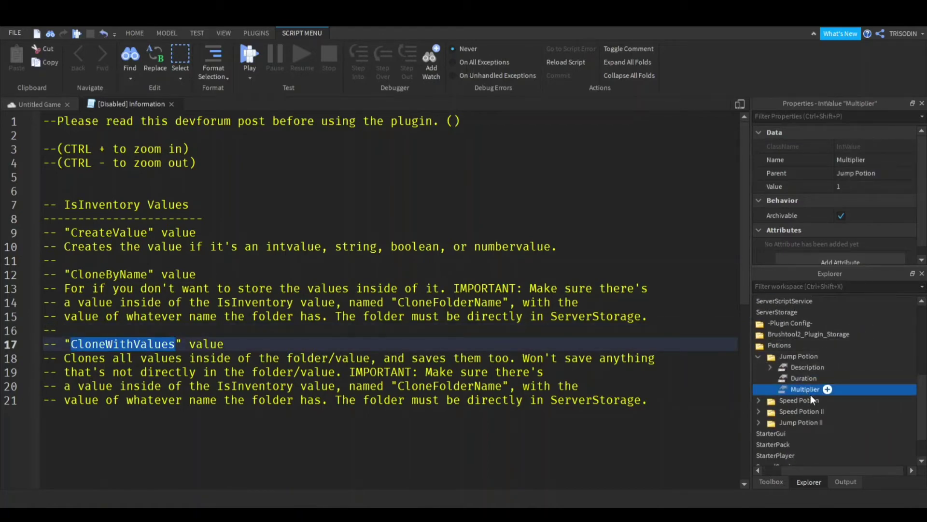
pyautogui.click(808, 368)
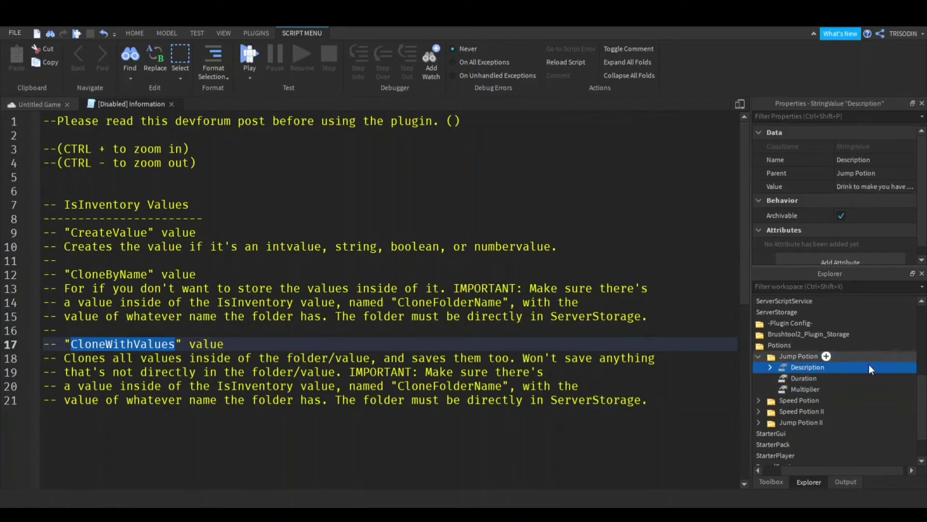
pyautogui.click(771, 367)
pyautogui.click(805, 379)
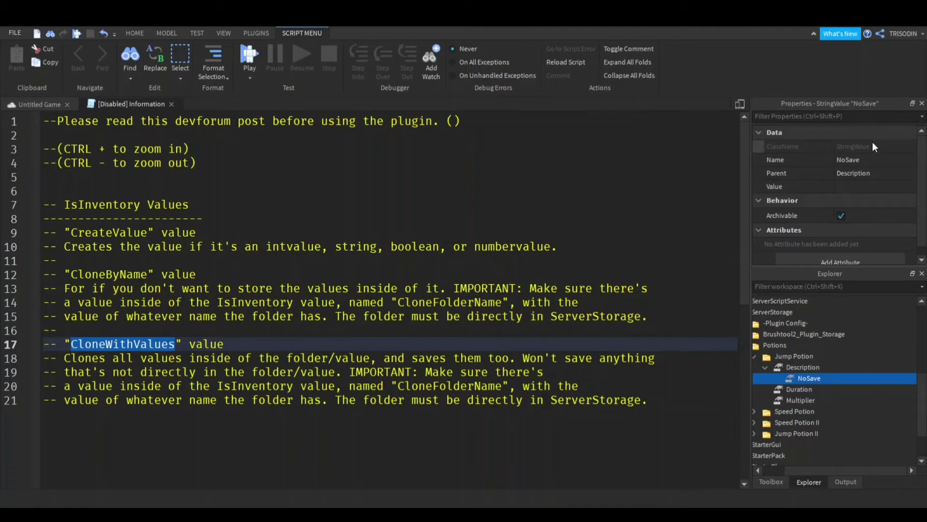
# - Collapse Jump Potion's Description and copy the CloneWithValues option name
pyautogui.click(773, 367)
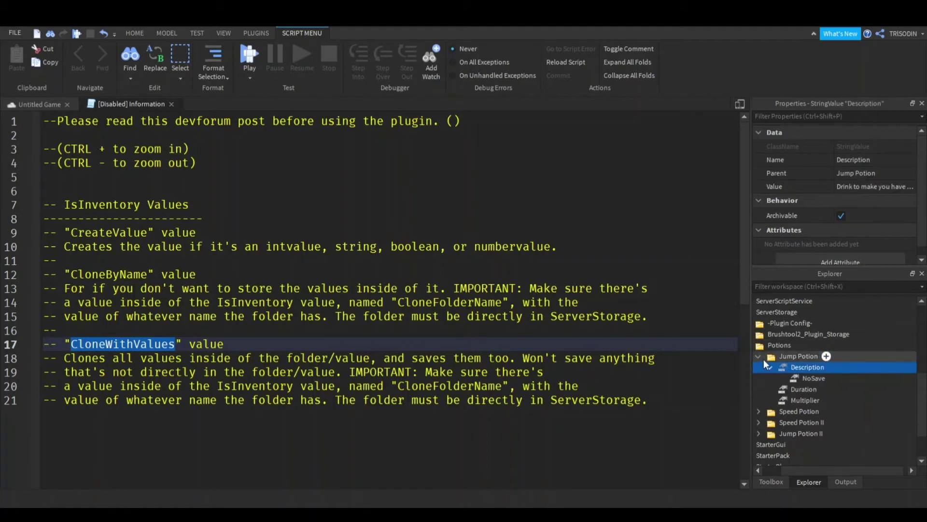
pyautogui.click(769, 368)
pyautogui.click(768, 367)
pyautogui.click(769, 368)
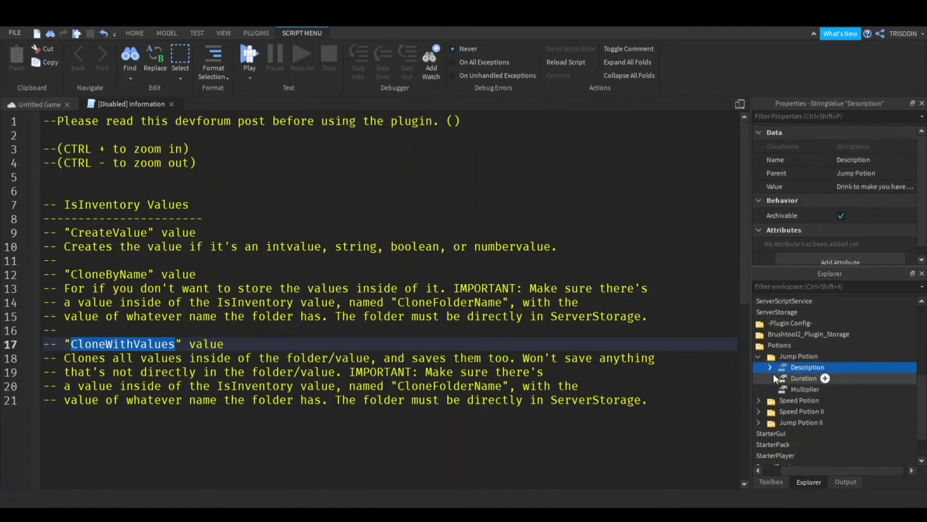
pyautogui.hotkey('ctrl', 'c')
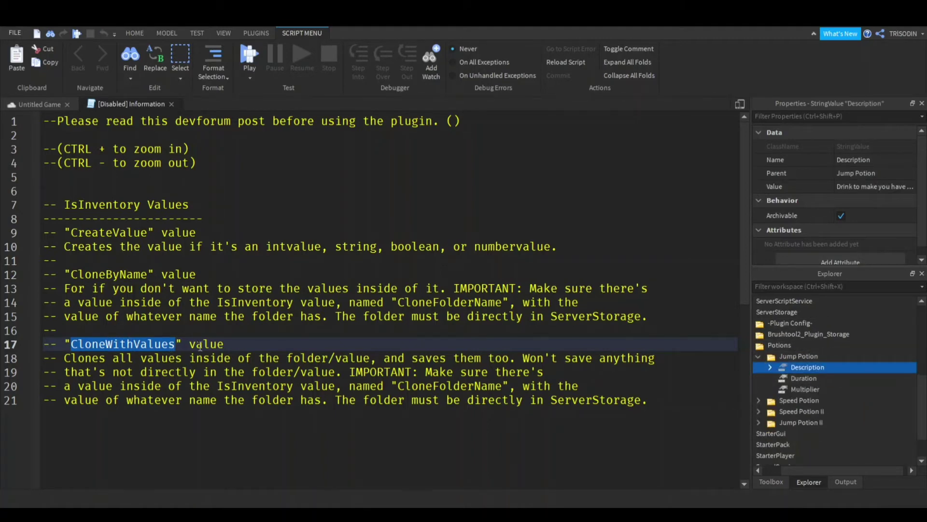
pyautogui.scroll(10, 773, 379)
# - Paste CloneWithValues into IsInventory's Value and note the requirement on line 19
pyautogui.click(804, 345)
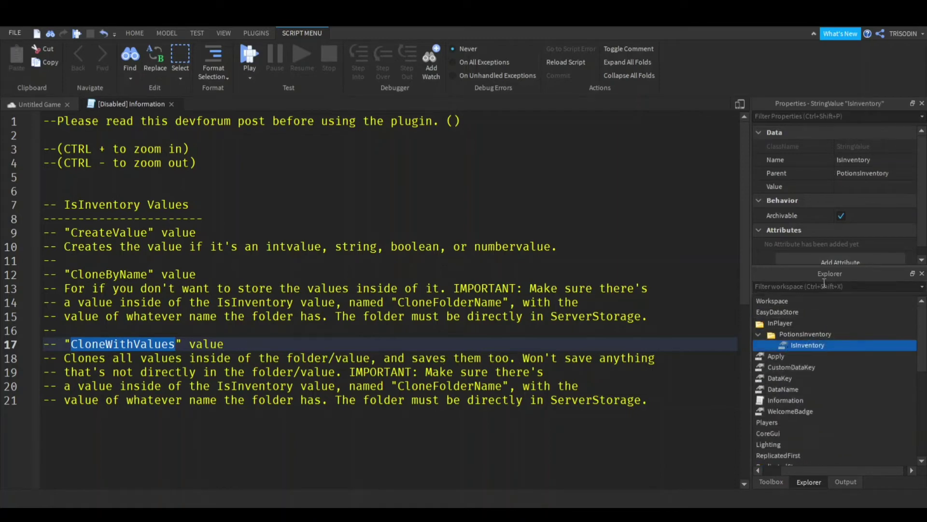
pyautogui.click(848, 187)
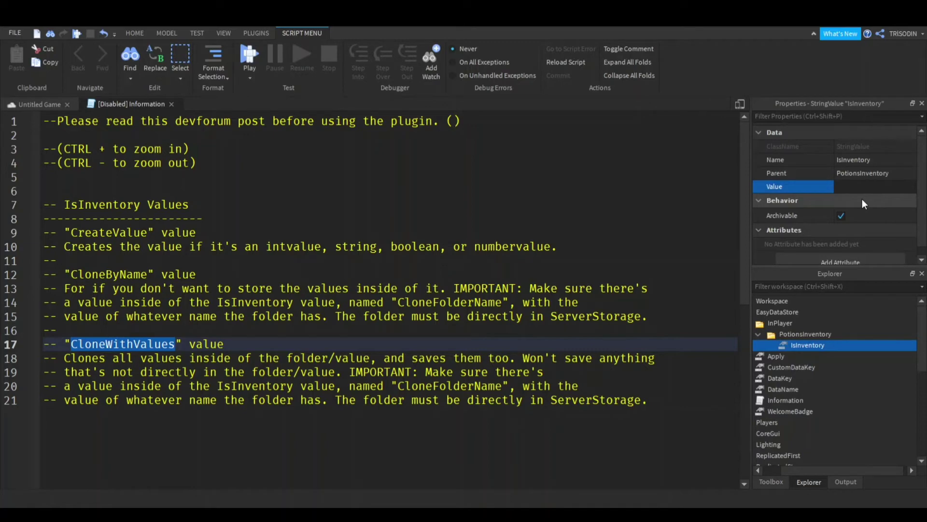
pyautogui.hotkey('ctrl', 'v')
pyautogui.press('Return')
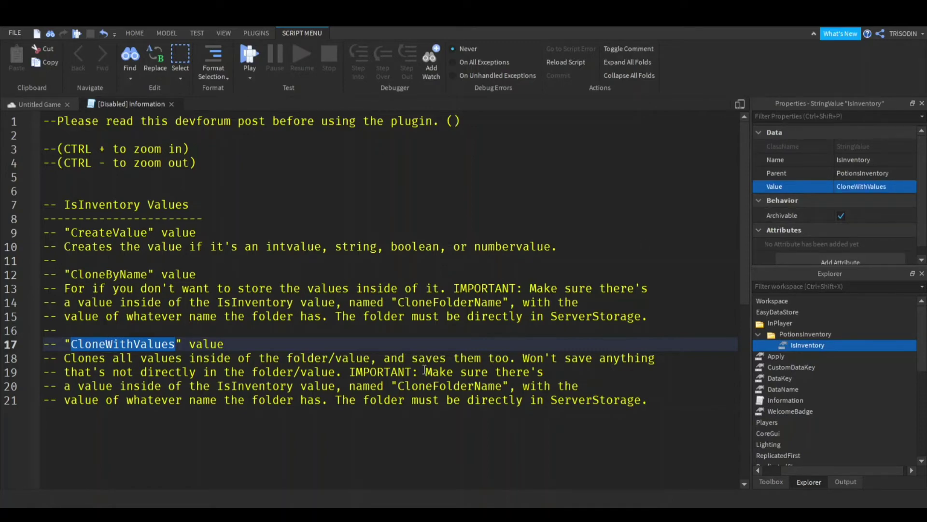
pyautogui.moveTo(425, 370); pyautogui.dragTo(542, 371)
pyautogui.click(358, 398)
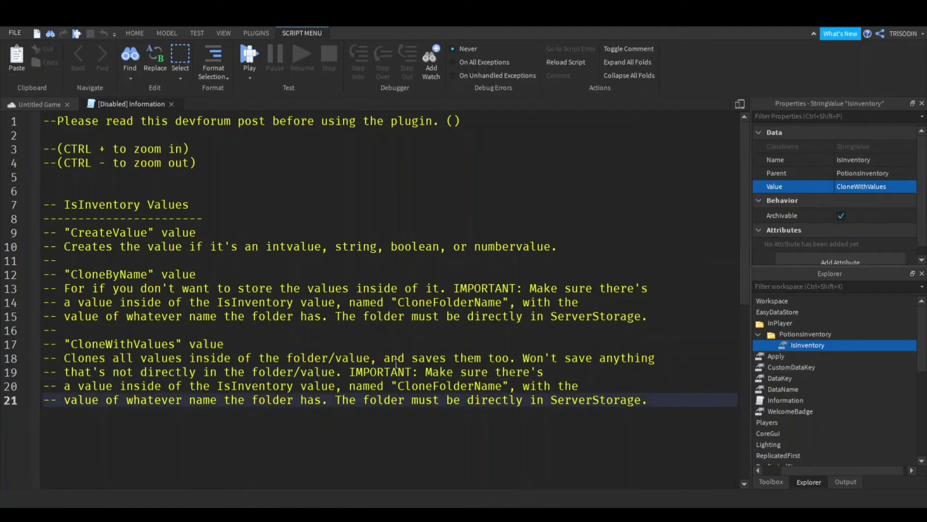
# - Duplicate IsInventory, nest the copy inside it and rename it CloneFolderName
pyautogui.click(796, 344)
pyautogui.hotkey('ctrl', 'd')
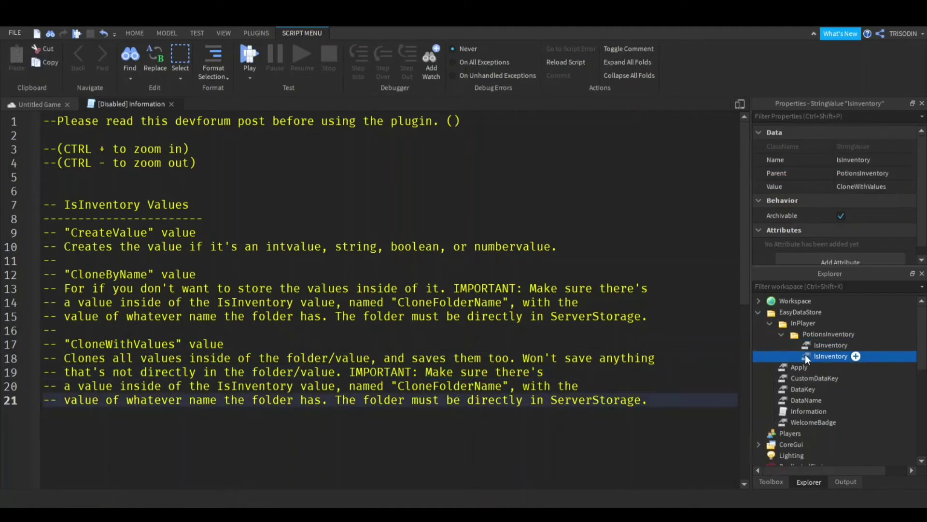
pyautogui.moveTo(806, 357); pyautogui.dragTo(821, 347)
pyautogui.doubleClick(827, 359)
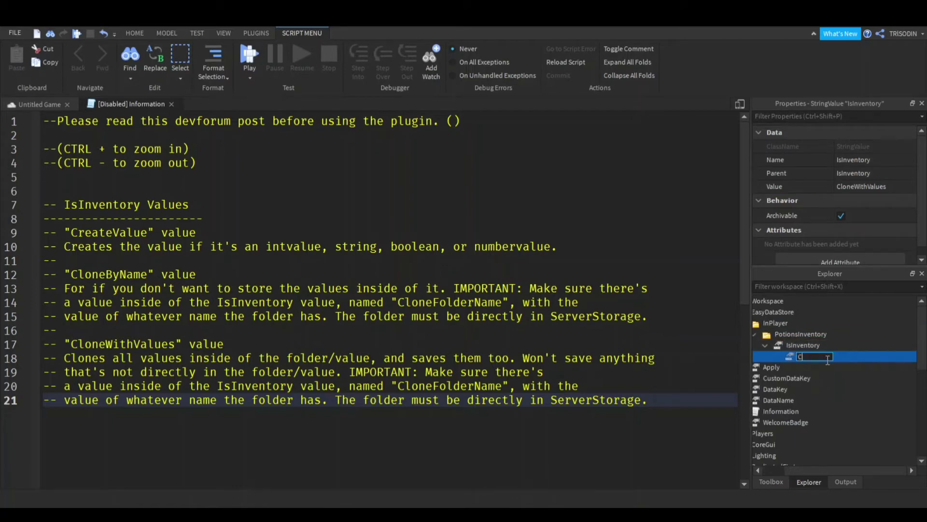
pyautogui.write('CloneO')
pyautogui.write('olderName4')
pyautogui.press('BackSpace')
pyautogui.press('Return')
# - Set CloneFolderName's Value to Potions, matching the folder name in ServerStorage
pyautogui.click(869, 187)
pyautogui.scroll(-10, 851, 358)
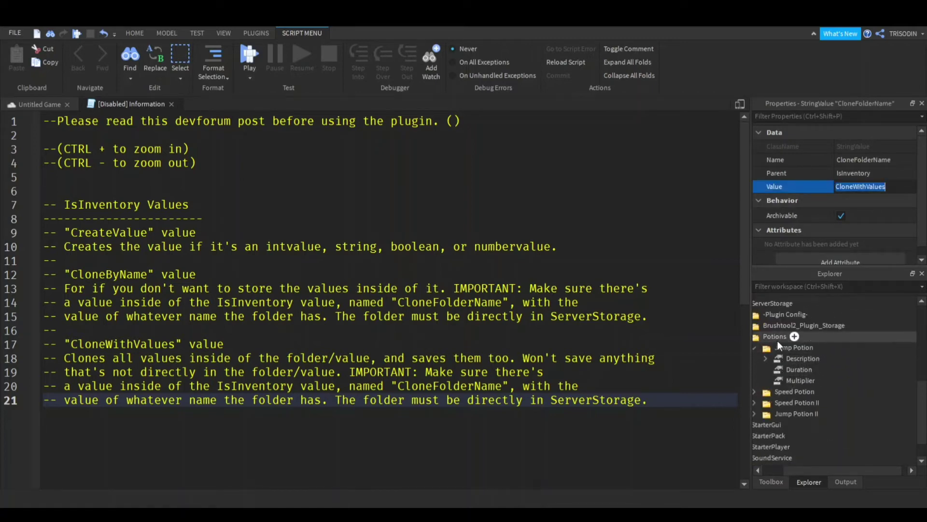
pyautogui.click(778, 337)
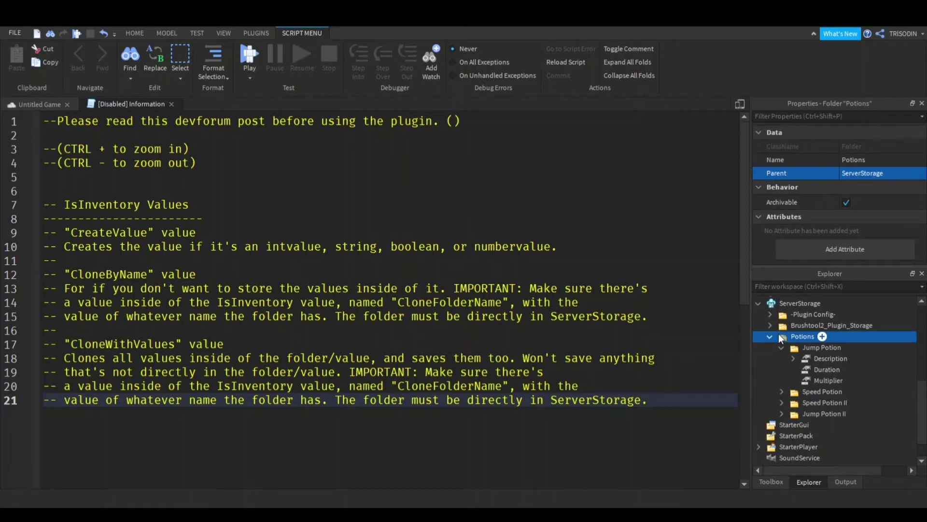
pyautogui.click(801, 302)
pyautogui.click(802, 337)
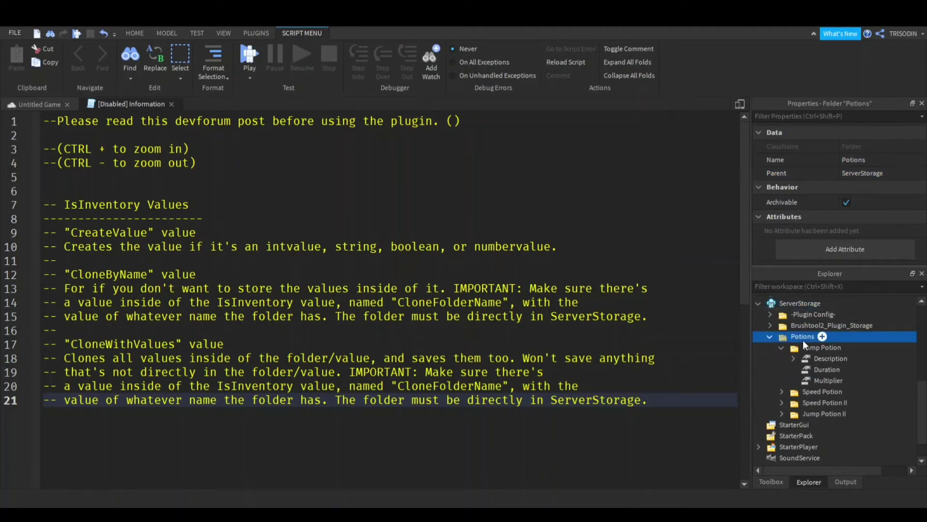
pyautogui.scroll(5, 814, 359)
pyautogui.click(821, 355)
pyautogui.click(866, 187)
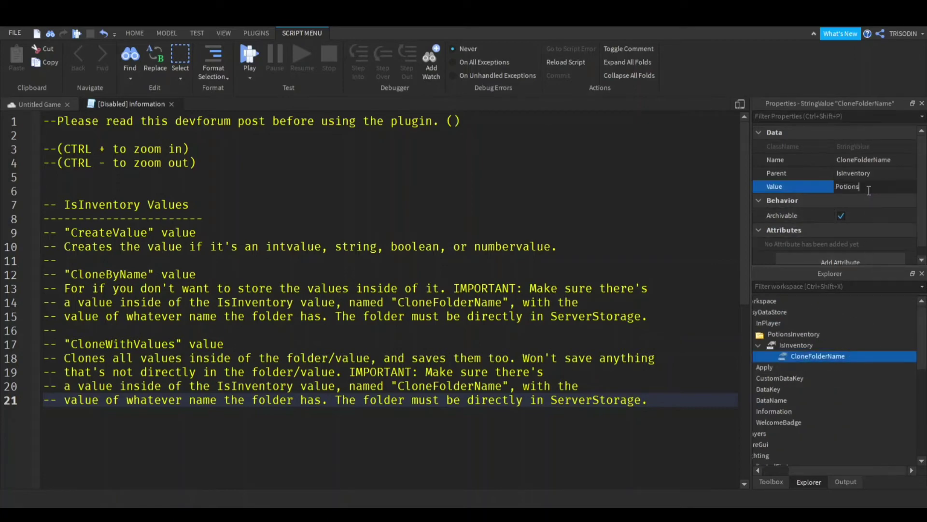
# - Collapse IsInventory and PotionsInventory, leaving InPlayer selected
pyautogui.click(789, 343)
pyautogui.click(771, 344)
pyautogui.click(759, 334)
pyautogui.click(779, 323)
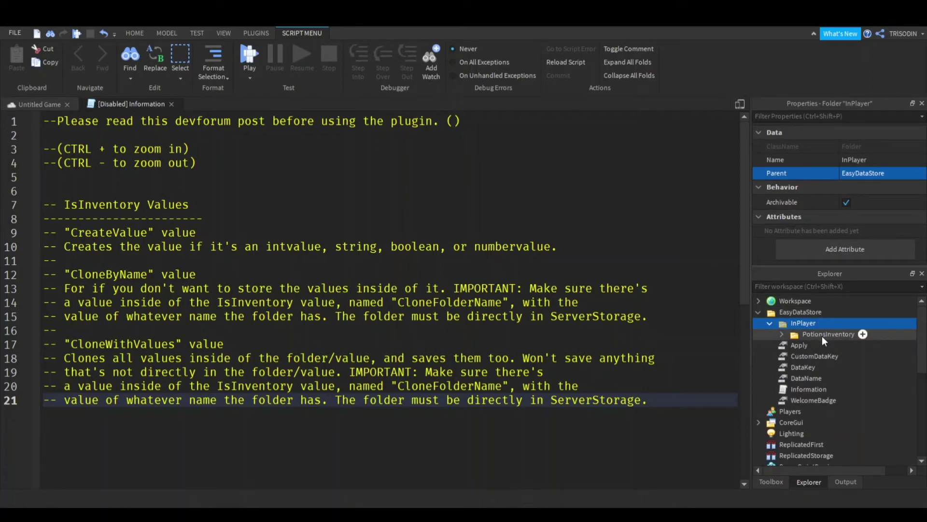
# - Add an IntValue named Level under InPlayer and duplicate it as EXP
pyautogui.click(798, 345)
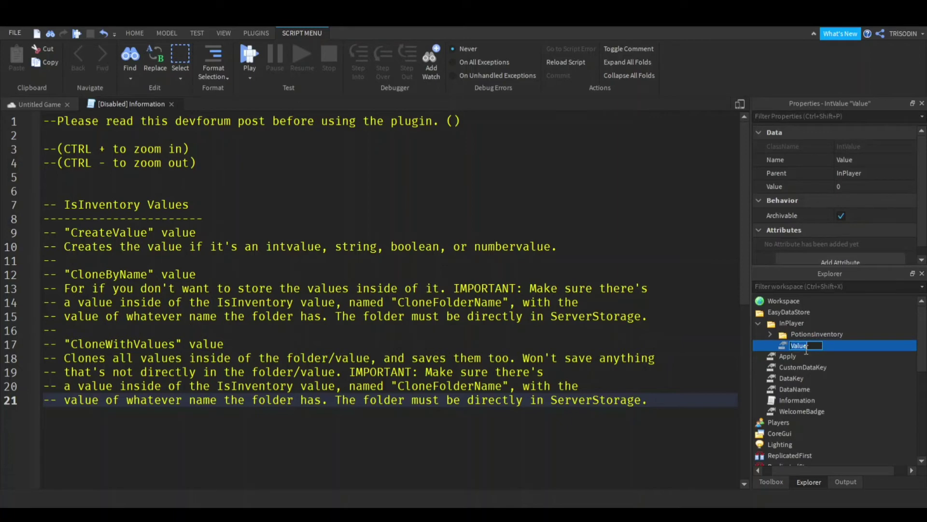
pyautogui.write('Level')
pyautogui.press('Return')
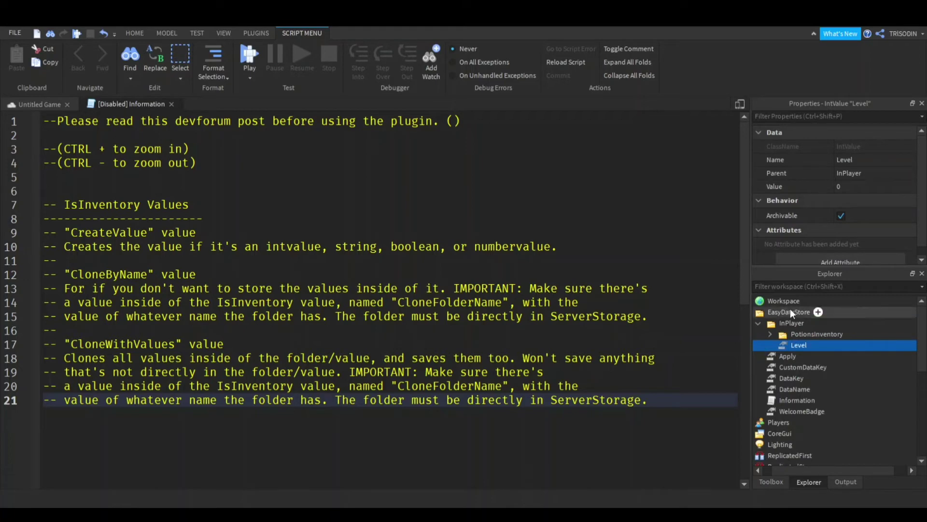
pyautogui.hotkey('ctrl', 'd')
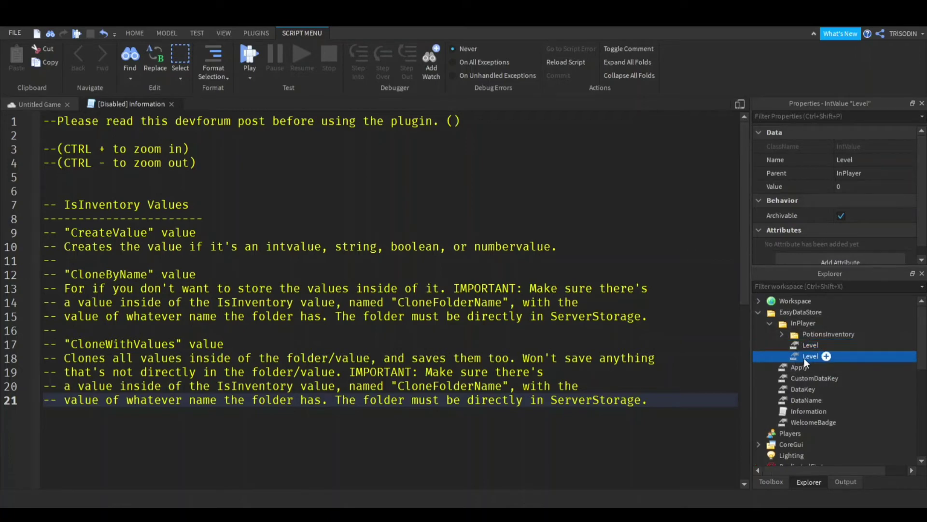
pyautogui.doubleClick(804, 358)
pyautogui.write('EXP')
pyautogui.press('Return')
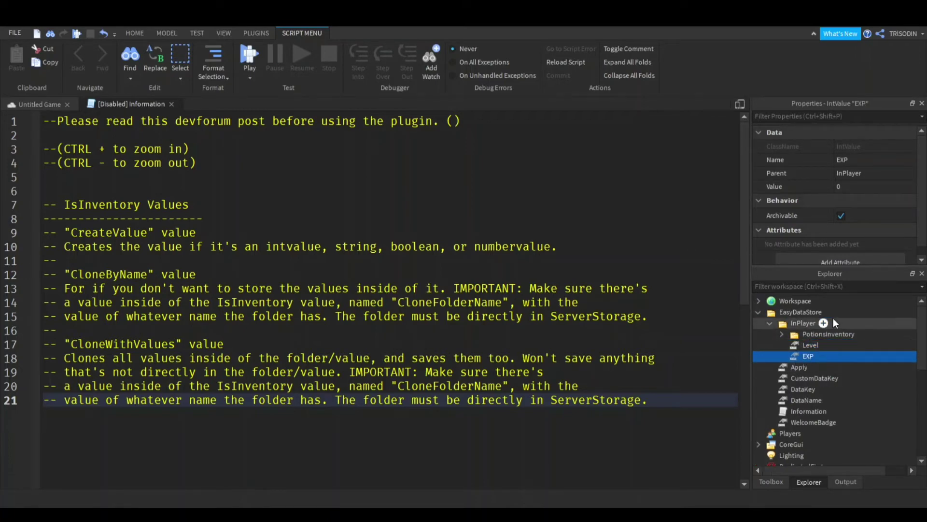
# - Set Level's Value to 1 and delete an accidental extra EXP copy
pyautogui.press('Up')
pyautogui.click(858, 186)
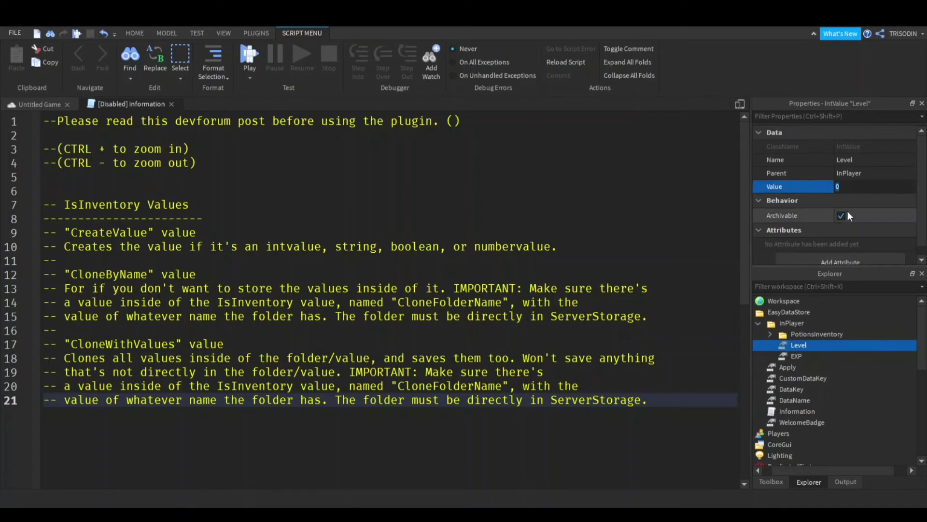
pyautogui.write('1')
pyautogui.press('Return')
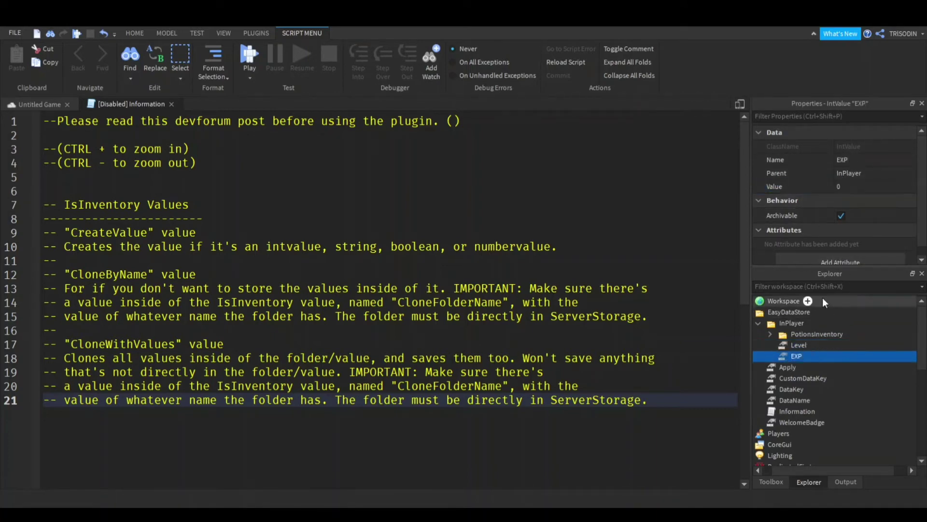
pyautogui.hotkey('ctrl', 'v')
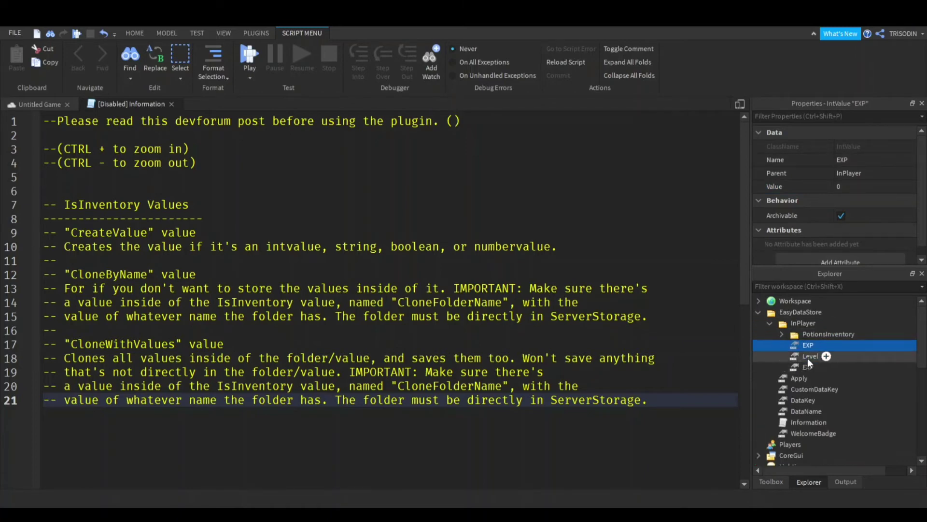
pyautogui.press('Delete')
# - Add a CharacterName StringValue with an empty Value and return to the game's 3D view
pyautogui.click(805, 323)
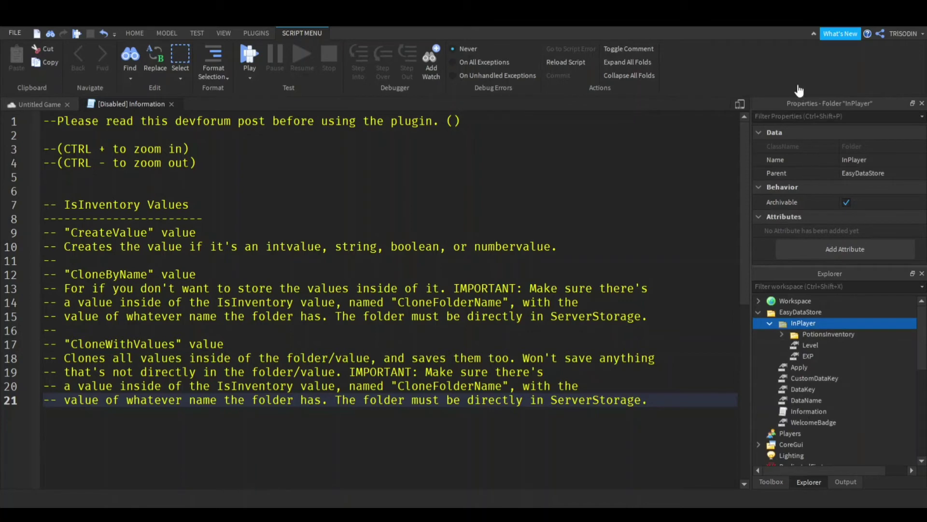
pyautogui.doubleClick(801, 368)
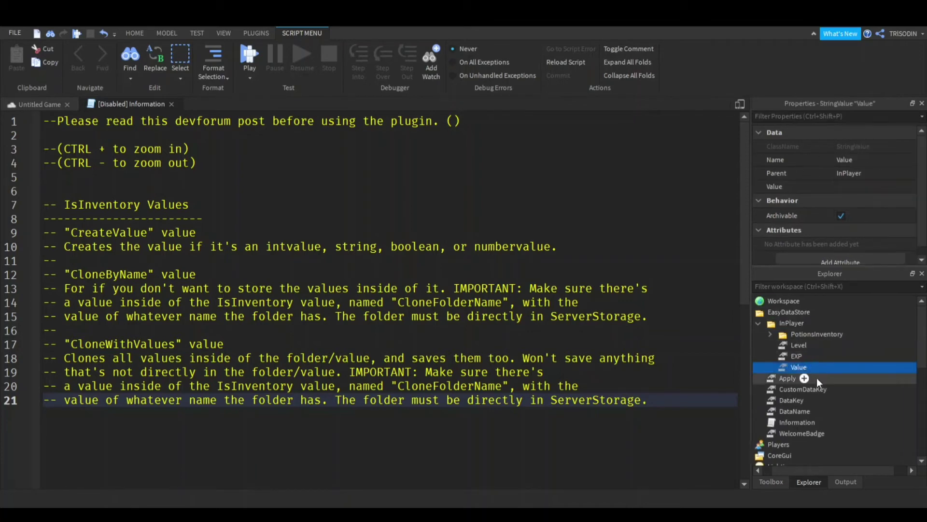
pyautogui.write('Cha')
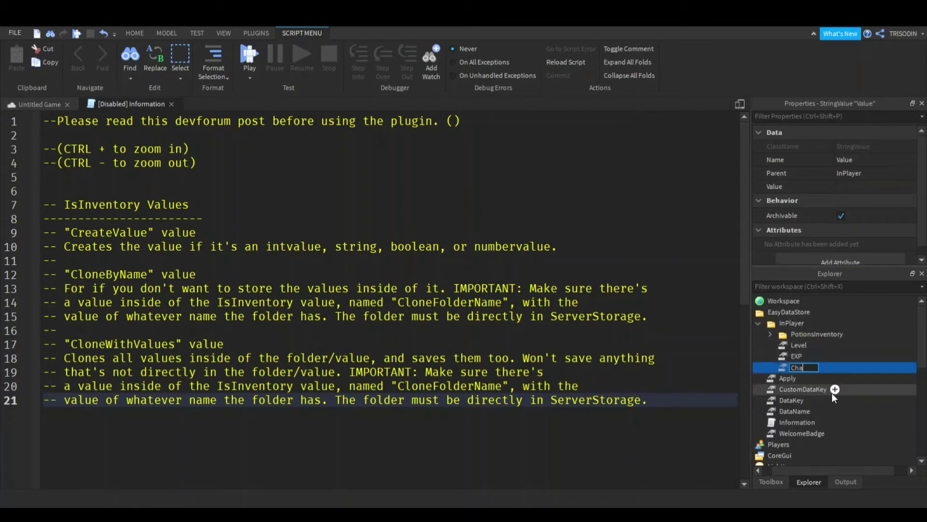
pyautogui.write('racterName')
pyautogui.press('Return')
pyautogui.click(864, 186)
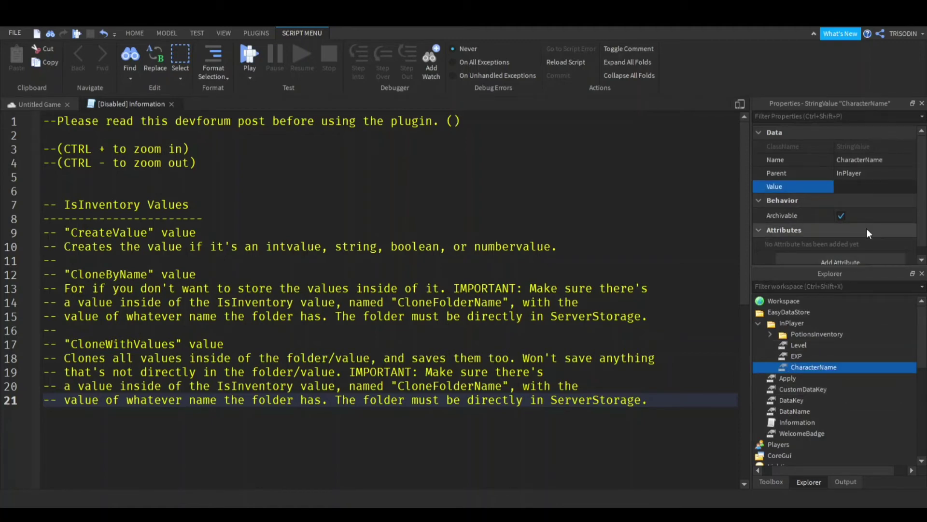
pyautogui.press('Return')
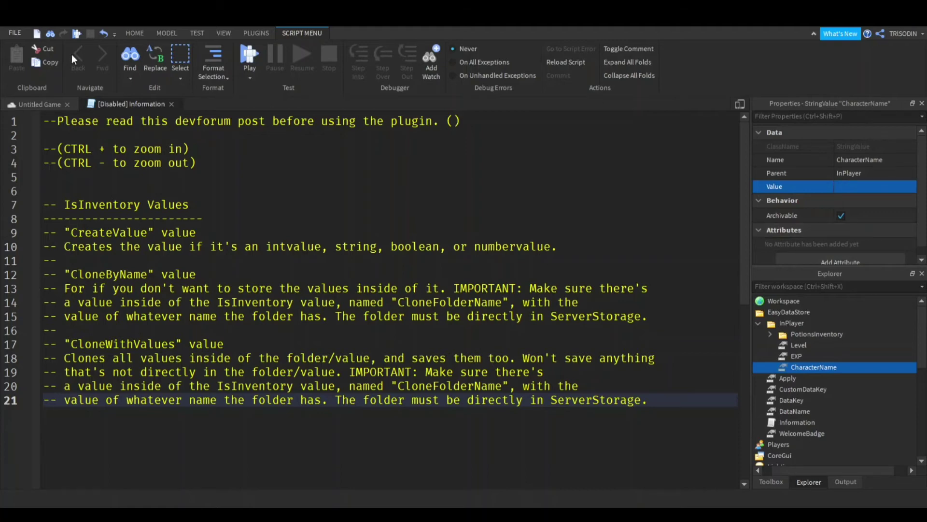
pyautogui.click(17, 103)
# - Tick the Apply value's checkbox to apply the settings, then collapse InPlayer and EasyDataStore
pyautogui.click(331, 162)
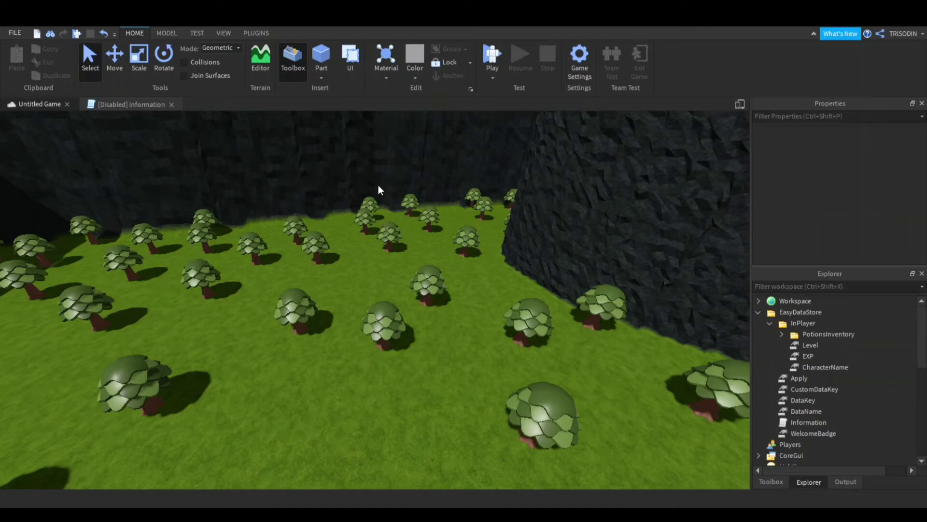
pyautogui.moveTo(813, 403)
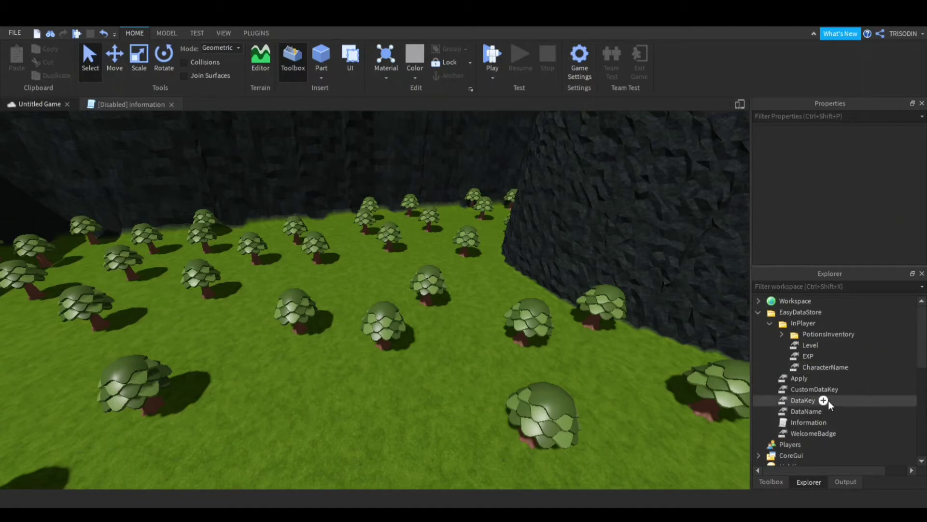
pyautogui.click(798, 379)
pyautogui.click(799, 367)
pyautogui.click(790, 382)
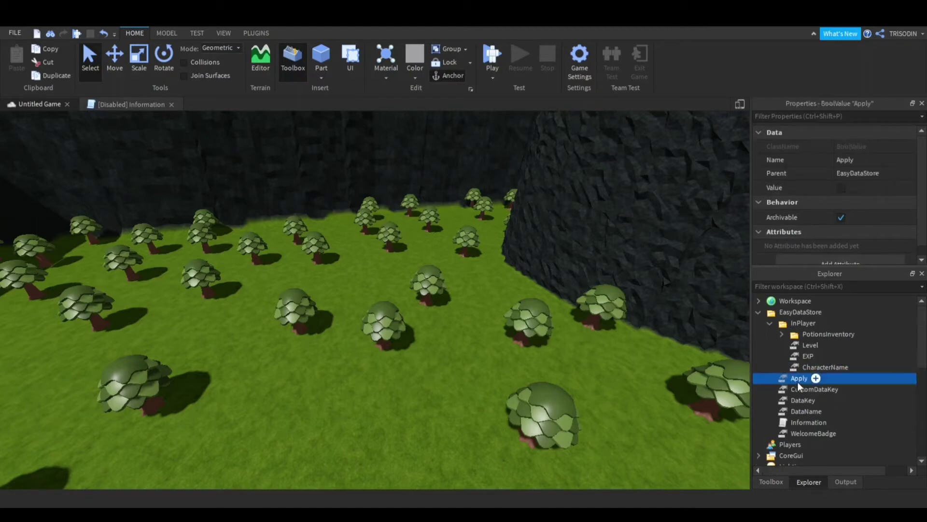
pyautogui.click(845, 188)
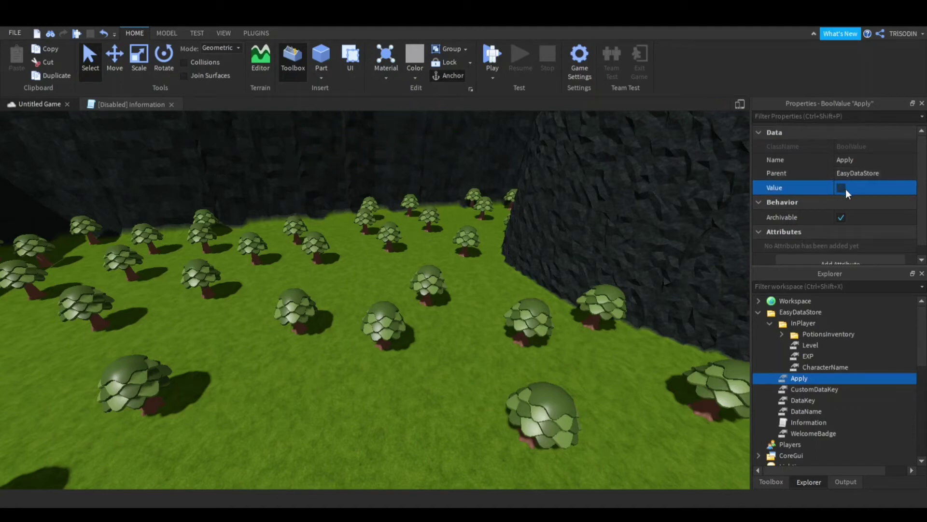
pyautogui.click(846, 190)
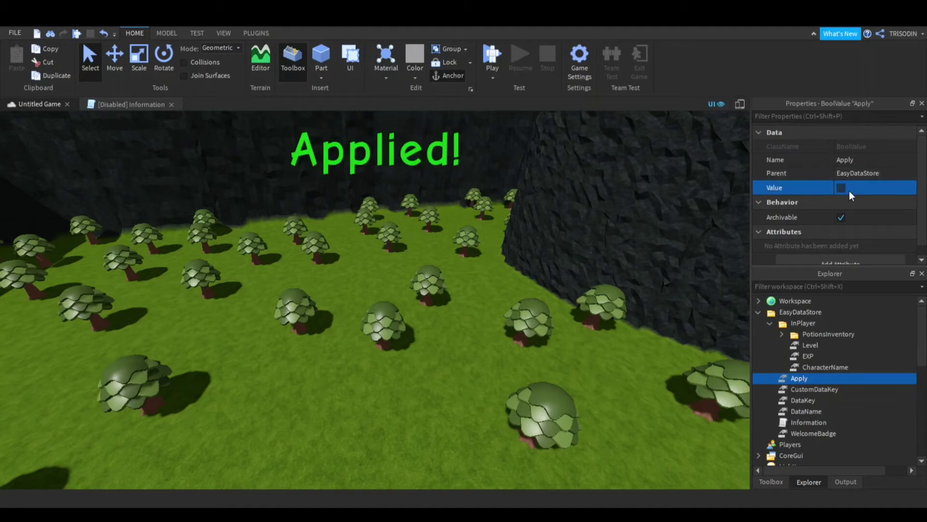
pyautogui.click(770, 323)
pyautogui.click(759, 312)
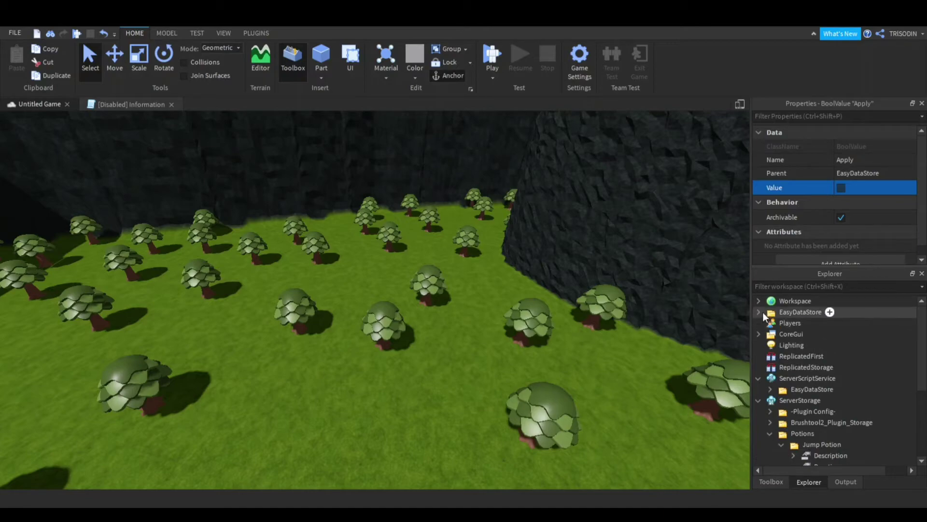
pyautogui.click(770, 389)
pyautogui.click(802, 400)
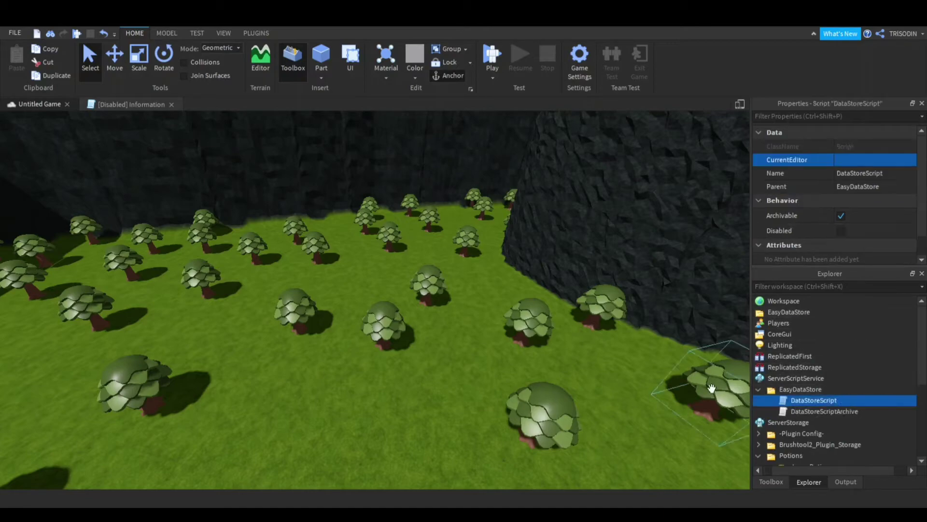
pyautogui.doubleClick(782, 402)
pyautogui.scroll(-20, 608, 349)
pyautogui.scroll(-14, 603, 304)
pyautogui.scroll(20, 605, 303)
pyautogui.scroll(6, 607, 297)
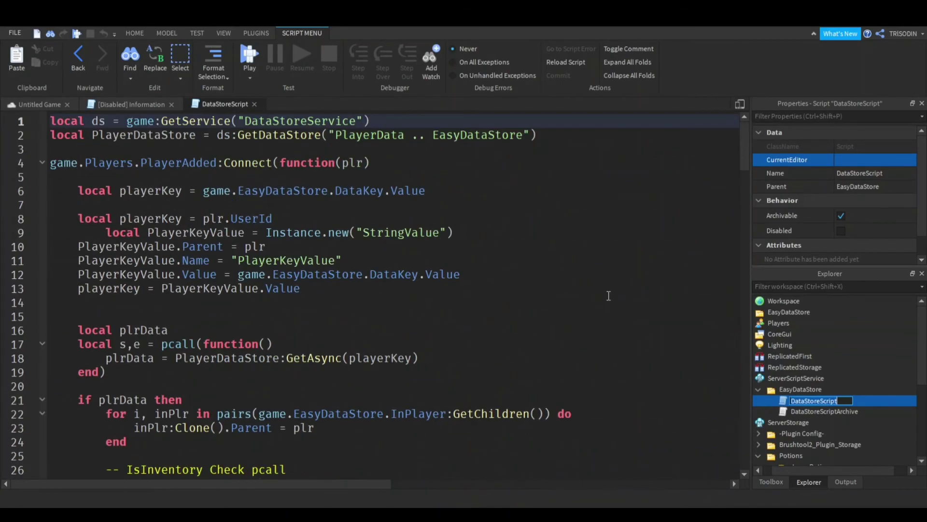
pyautogui.click(422, 284)
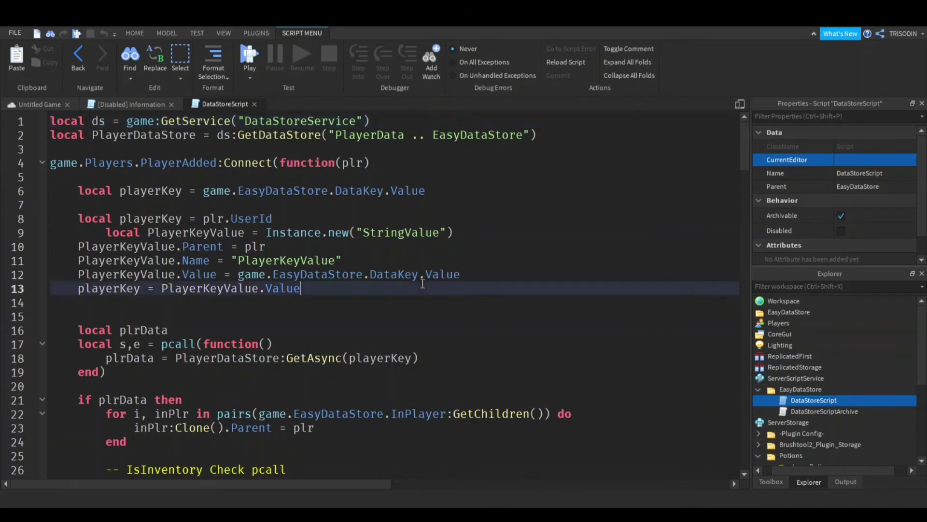
pyautogui.click(255, 105)
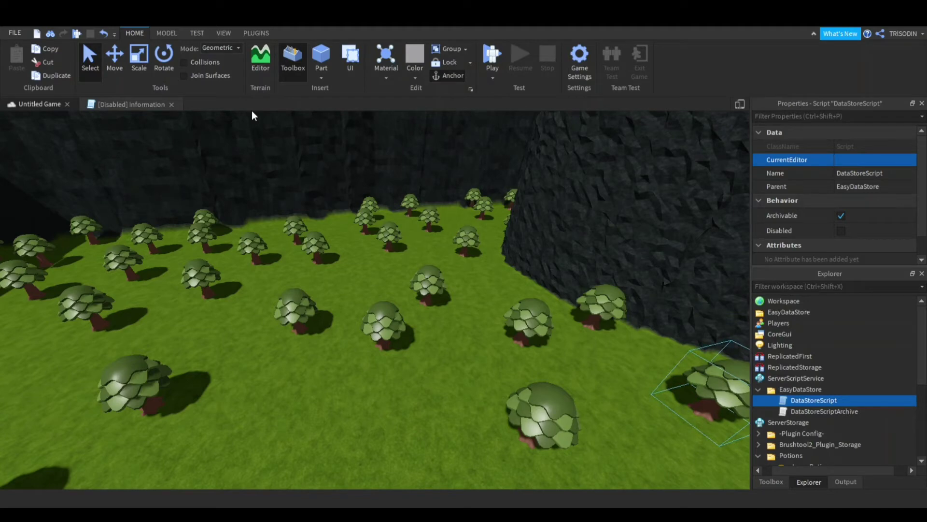
pyautogui.click(252, 112)
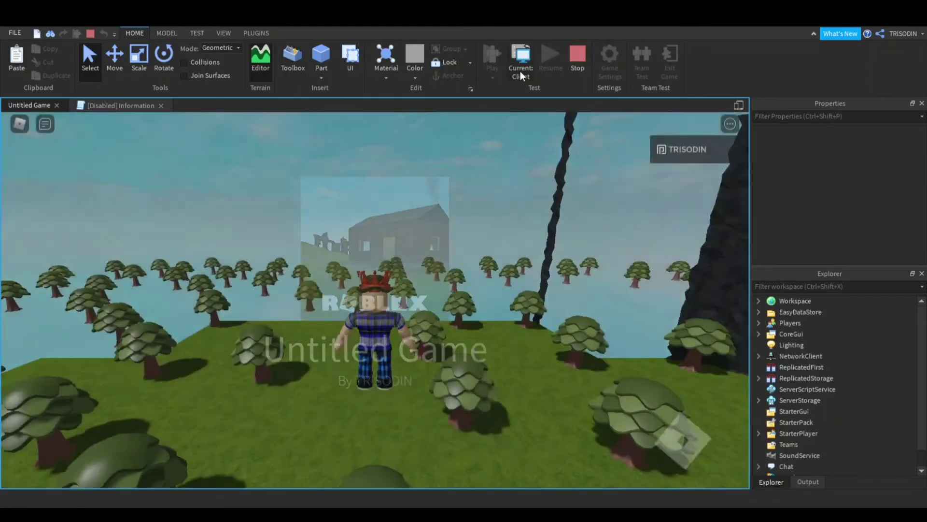
# - On the server side, copy Jump Potion and Speed Potion II into the player's PotionsInventory
pyautogui.click(520, 67)
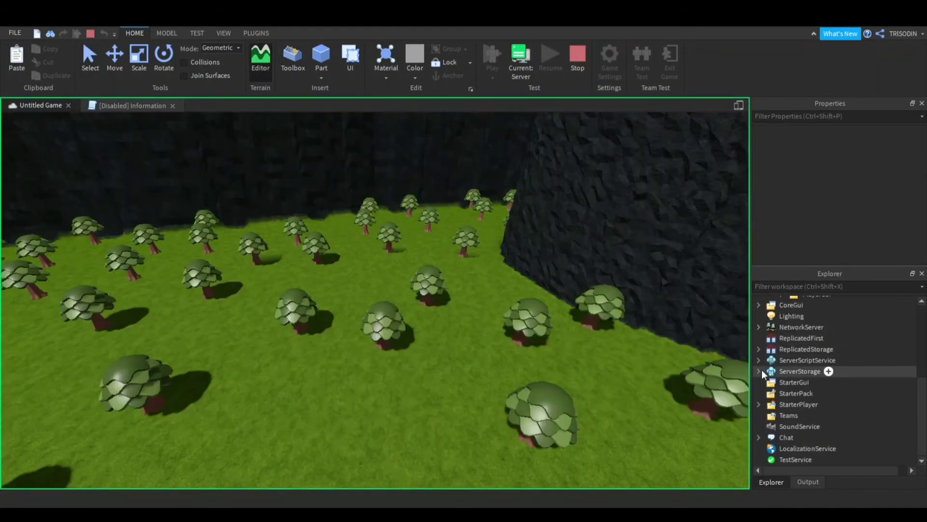
pyautogui.click(758, 371)
pyautogui.doubleClick(794, 411)
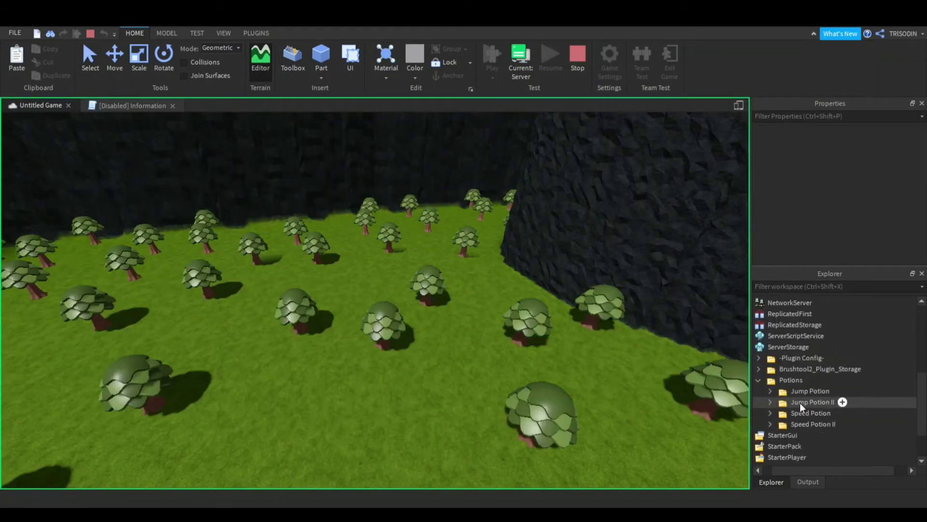
pyautogui.click(809, 391)
pyautogui.keyDown('ctrl'); pyautogui.click(817, 424); pyautogui.keyUp('ctrl')
pyautogui.hotkey('ctrl', 'd')
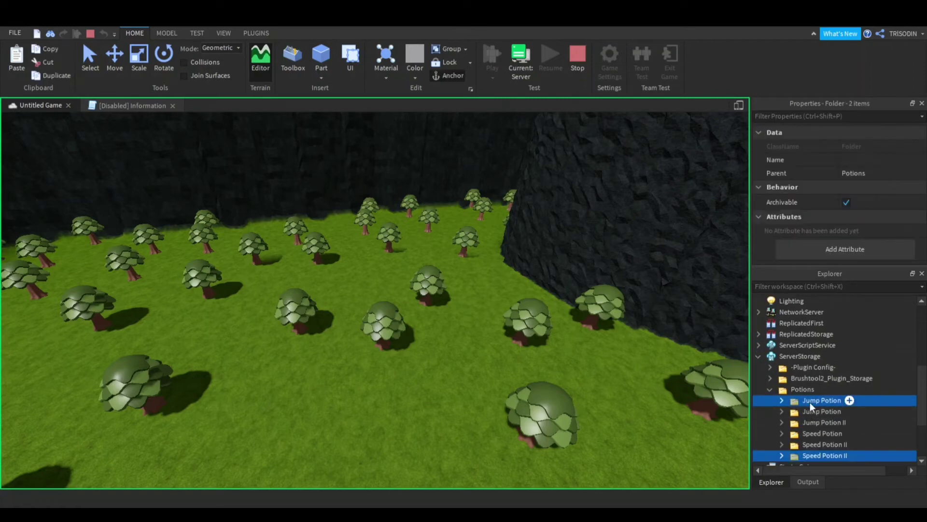
pyautogui.moveTo(812, 405)
pyautogui.mouseDown()
pyautogui.moveTo(821, 381)
pyautogui.moveTo(816, 347)
pyautogui.moveTo(793, 382)
pyautogui.moveTo(813, 399)
pyautogui.moveTo(813, 416)
pyautogui.mouseUp()
# - Set Speed Potion II's Multiplier value to 1
pyautogui.click(805, 434)
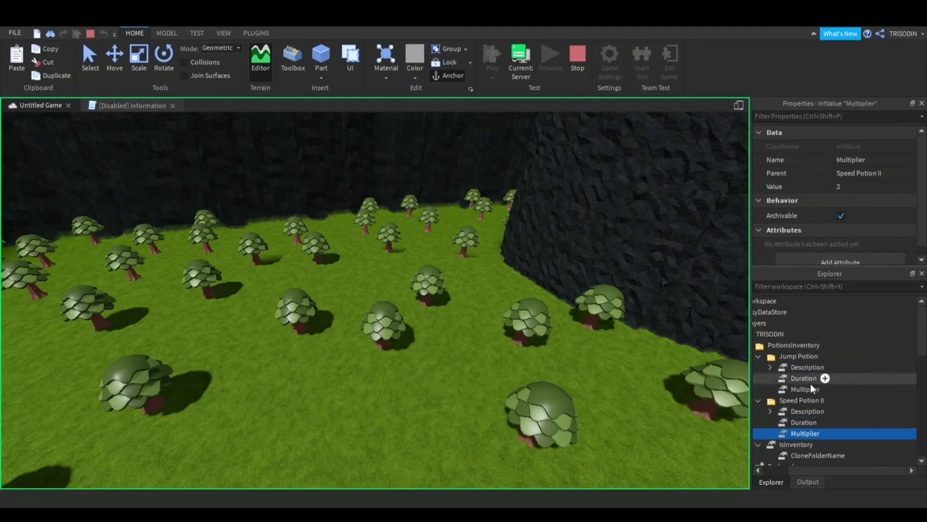
pyautogui.click(848, 187)
pyautogui.write('1')
pyautogui.press('Return')
pyautogui.click(789, 357)
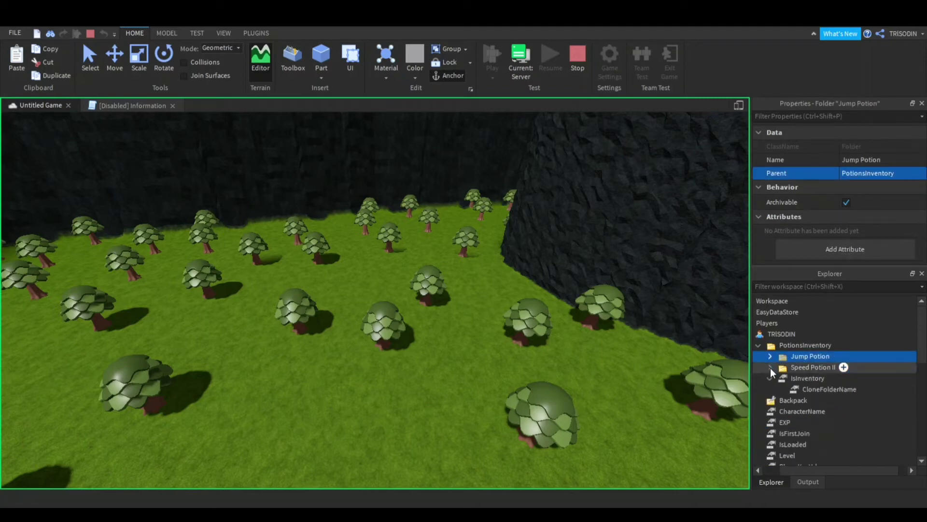
# - Set the player's Level to 5, confirm EXP, and enter a character name for CharacterName
pyautogui.click(787, 455)
pyautogui.click(848, 186)
pyautogui.write('5')
pyautogui.press('Return')
pyautogui.scroll(-3, 807, 400)
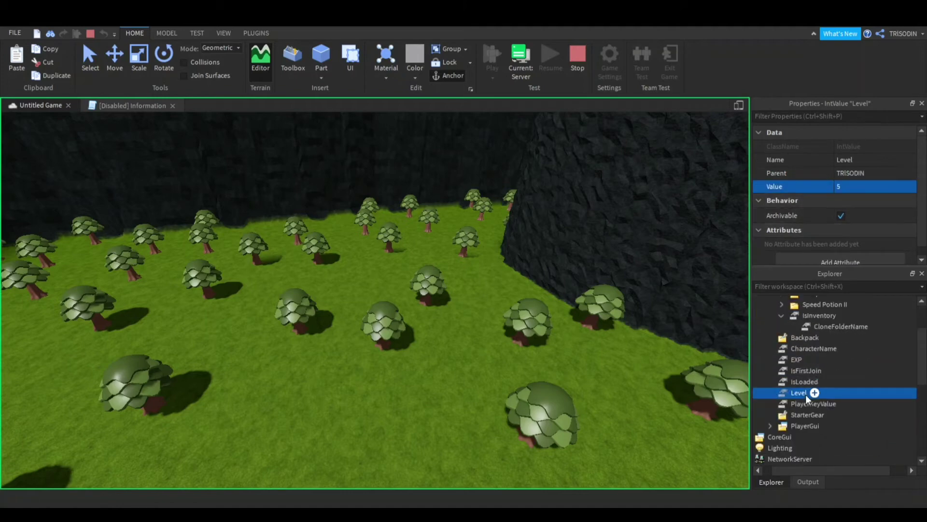
pyautogui.click(796, 360)
pyautogui.click(863, 188)
pyautogui.press('Return')
pyautogui.click(814, 348)
pyautogui.click(864, 186)
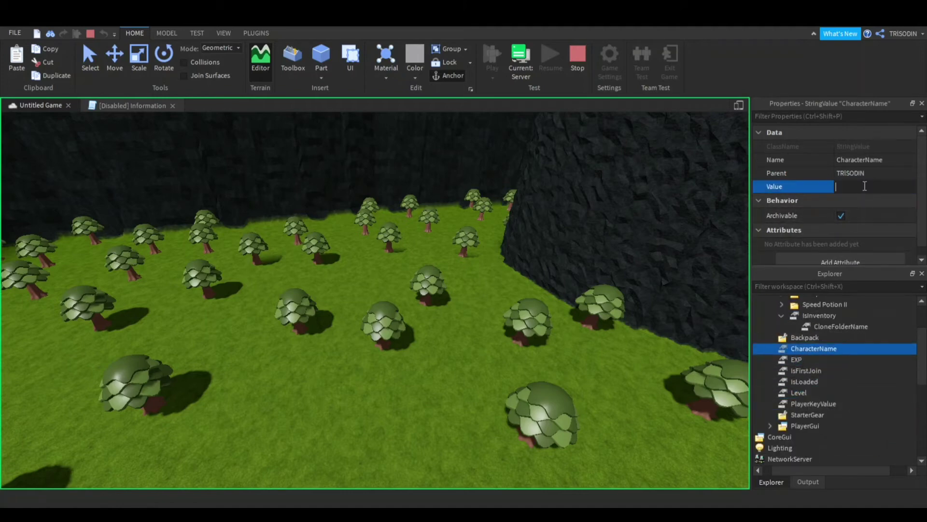
pyautogui.write('Trisodin')
pyautogui.press('Return')
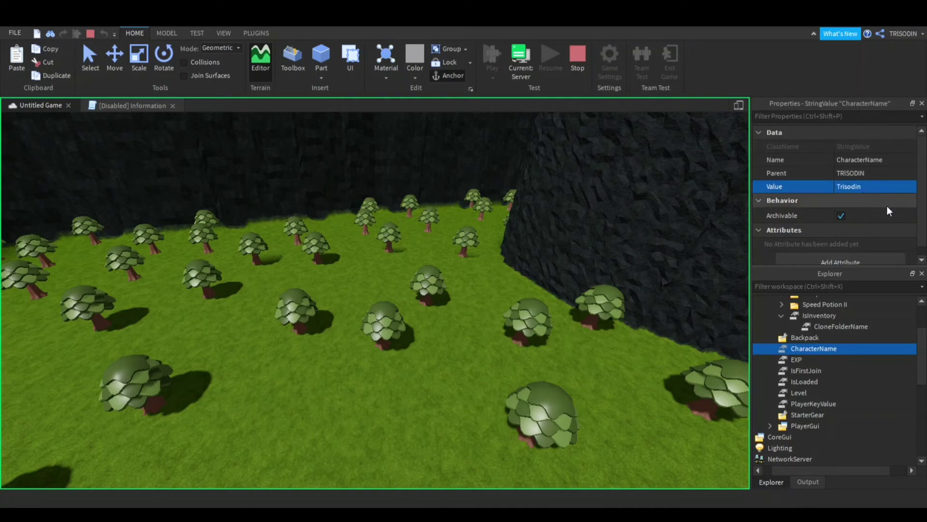
# - Restart the play test on the Server side and expand the player's PotionsInventory folder
pyautogui.click(577, 63)
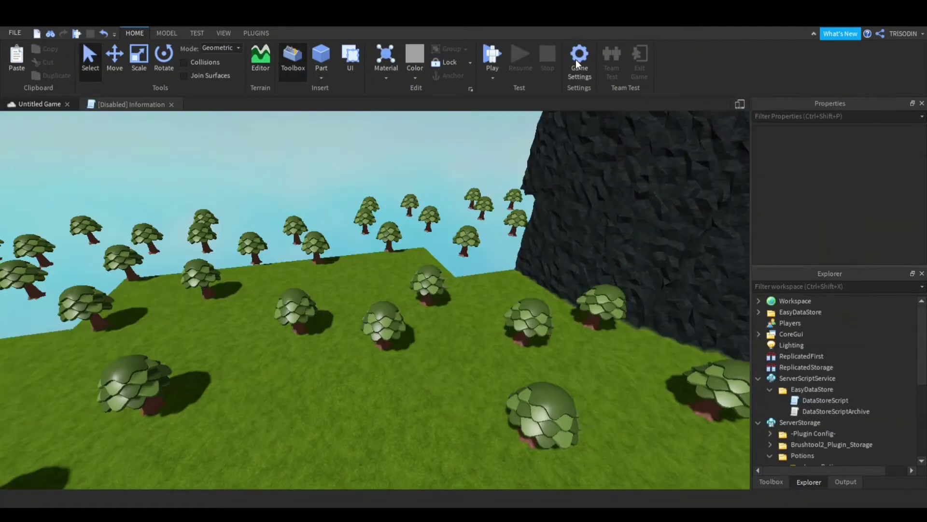
pyautogui.click(497, 59)
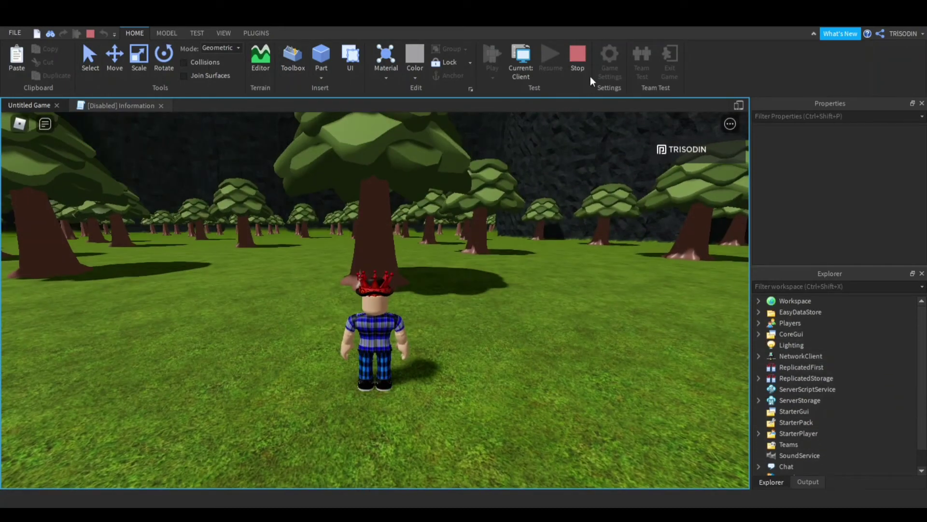
pyautogui.click(521, 59)
pyautogui.click(759, 323)
pyautogui.click(770, 334)
pyautogui.click(781, 345)
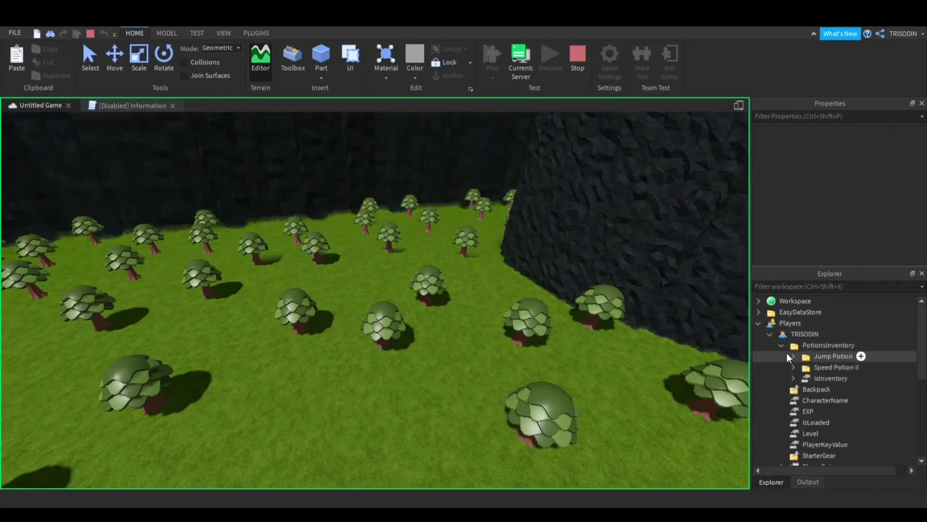
# - Verify the saved Jump Potion and Speed Potion II Description, Duration and Multiplier values
pyautogui.click(811, 356)
pyautogui.click(802, 368)
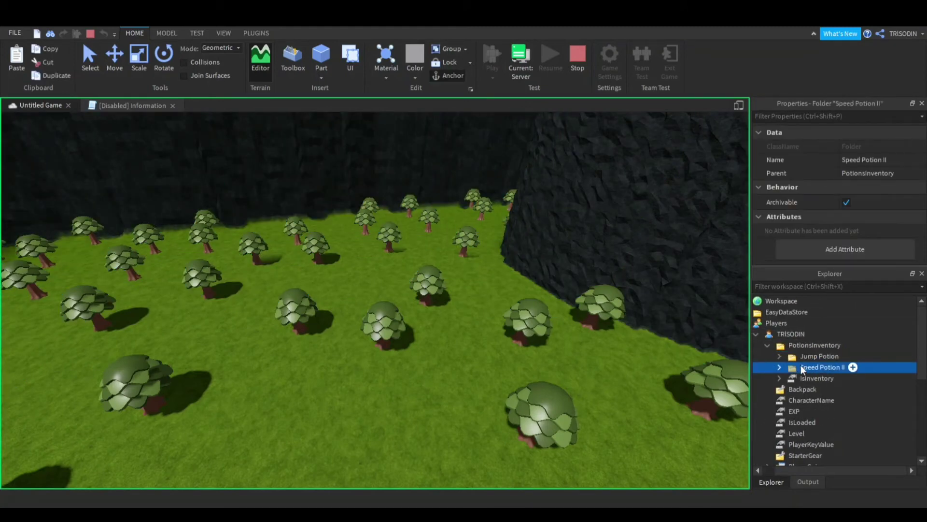
pyautogui.click(780, 356)
pyautogui.click(821, 367)
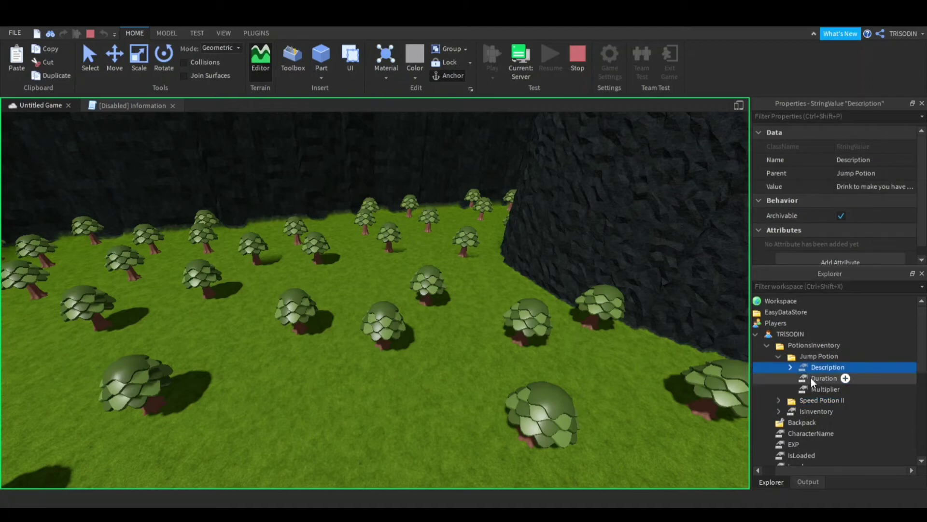
pyautogui.click(824, 389)
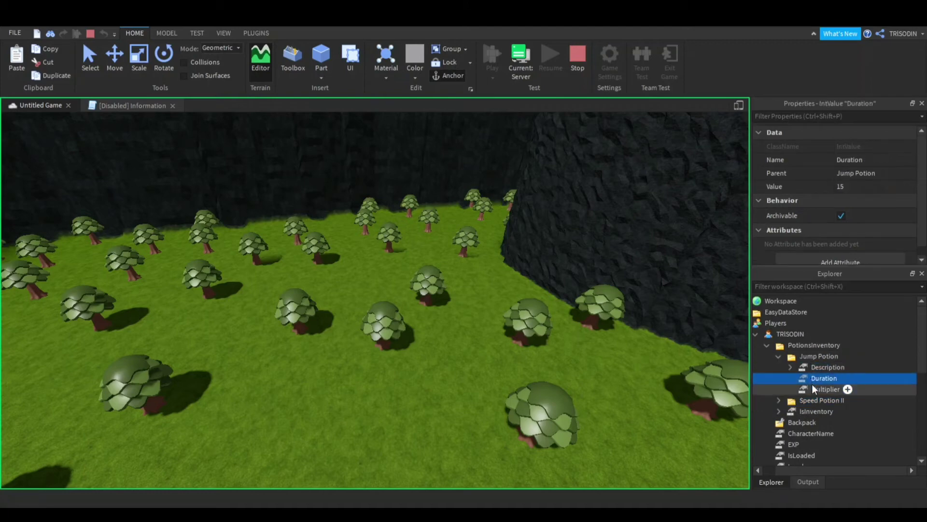
pyautogui.click(779, 356)
pyautogui.click(778, 367)
pyautogui.click(824, 378)
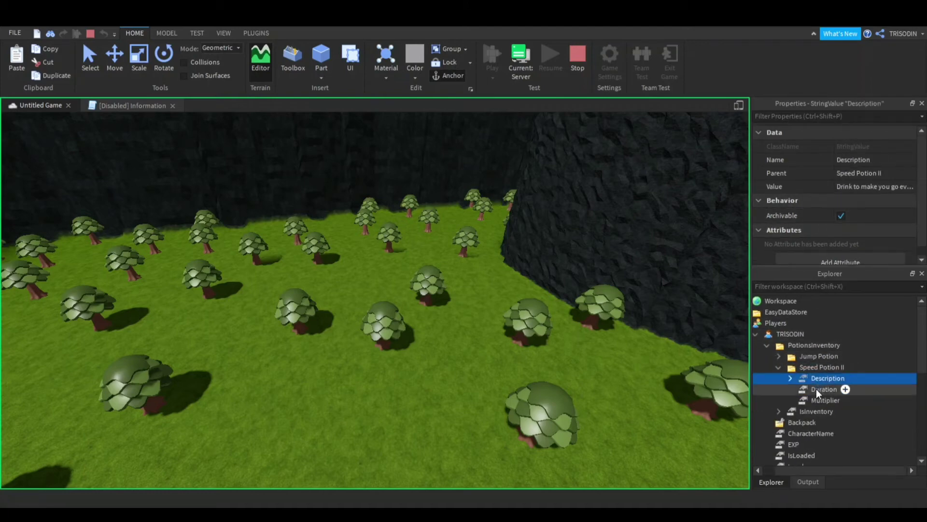
pyautogui.click(817, 390)
pyautogui.click(822, 400)
pyautogui.click(779, 367)
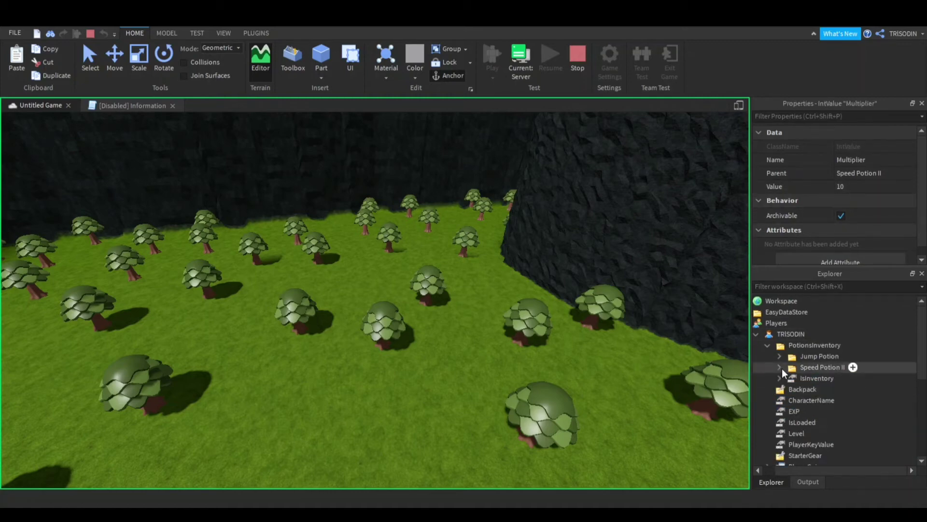
pyautogui.click(768, 344)
# - Check the saved EXP, Level and CharacterName values, then stop the test
pyautogui.click(796, 378)
pyautogui.click(800, 401)
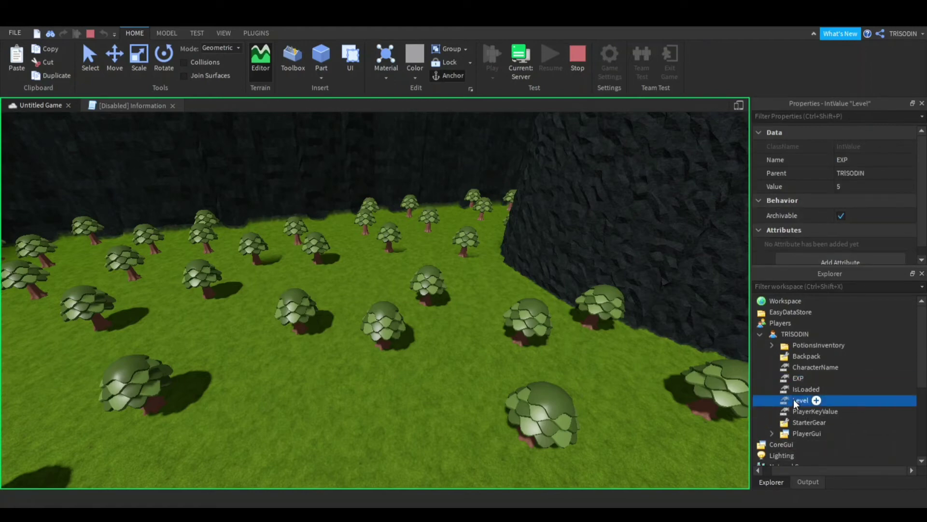
pyautogui.click(843, 367)
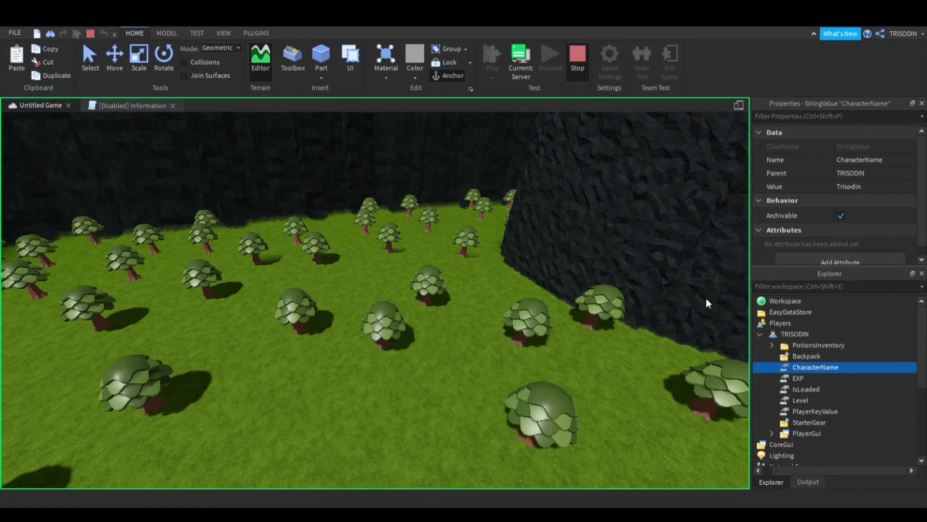
pyautogui.hotkey('shift', 'F5')
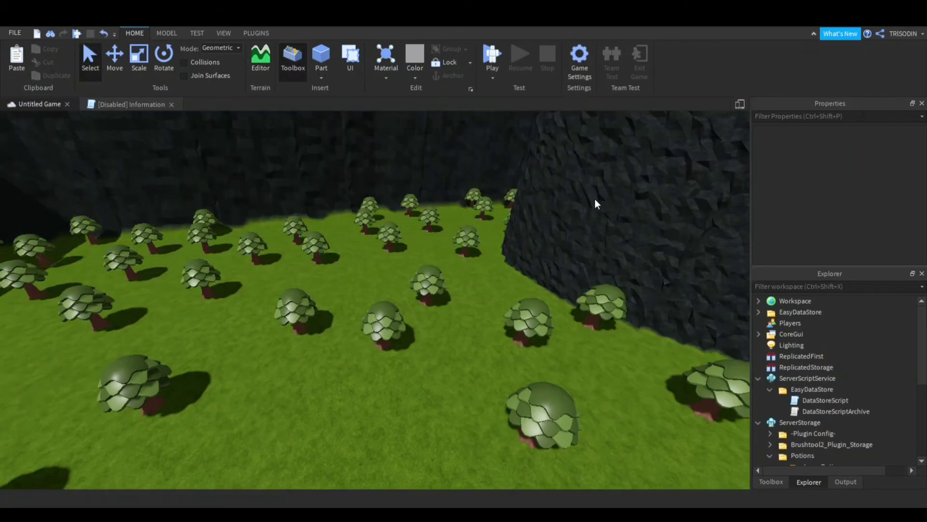
# - Duplicate PotionsInventory inside EasyDataStore's InPlayer and rename the copy 'PlayerStats'
pyautogui.click(759, 312)
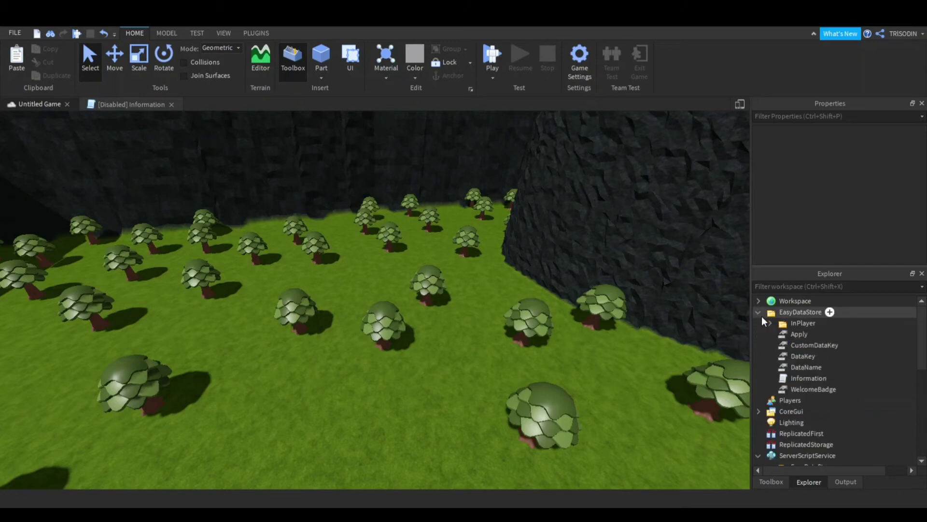
pyautogui.click(770, 323)
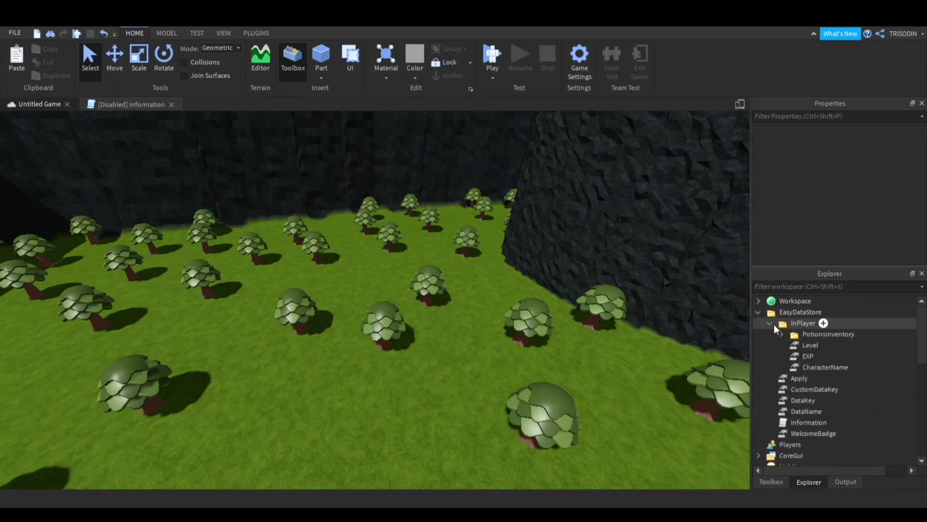
pyautogui.click(822, 333)
pyautogui.hotkey('ctrl', 'd')
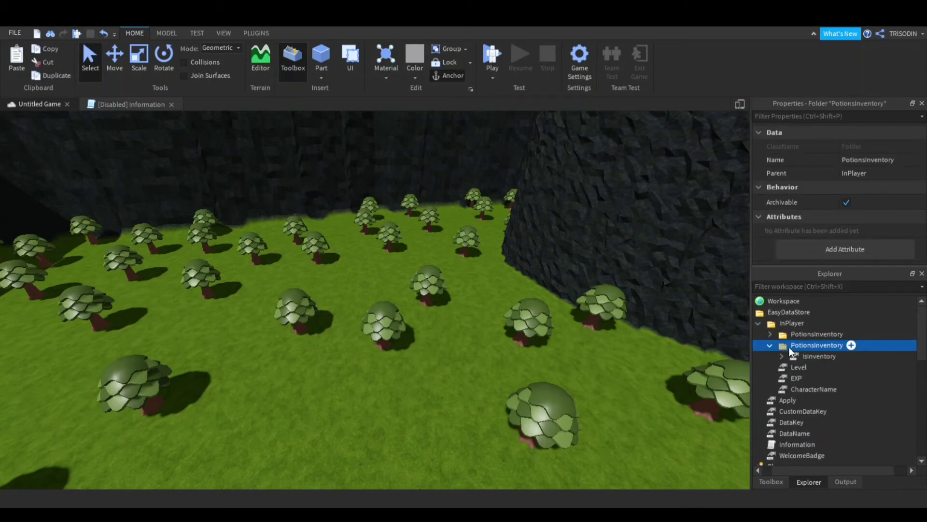
pyautogui.click(796, 355)
pyautogui.click(810, 346)
pyautogui.click(810, 347)
pyautogui.write('PlayerStats')
pyautogui.press('Return')
# - Drag Level, EXP and CharacterName into PlayerStats, then undo the change
pyautogui.click(797, 356)
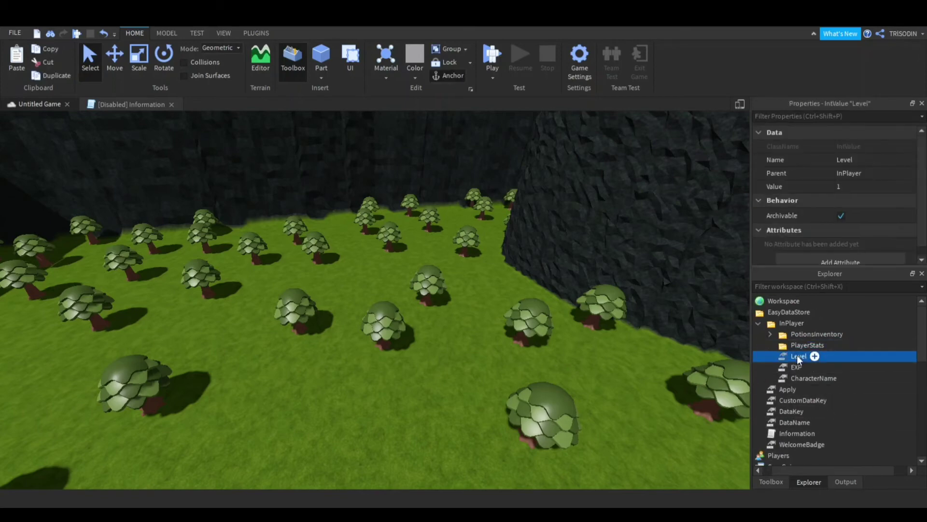
pyautogui.keyDown('shift'); pyautogui.click(794, 378); pyautogui.keyUp('shift')
pyautogui.moveTo(799, 356); pyautogui.dragTo(808, 345)
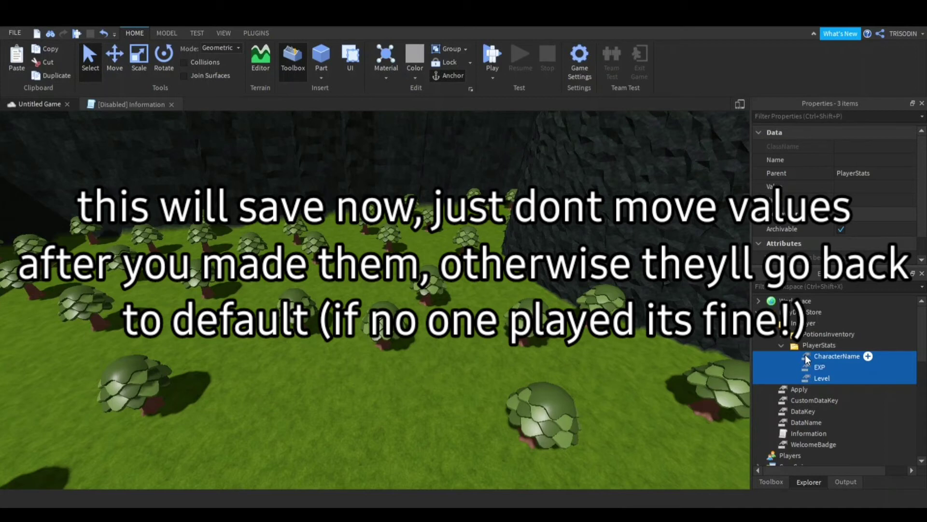
pyautogui.hotkey('ctrl', 'z')
pyautogui.hotkey('ctrl', 'z')
pyautogui.hotkey('ctrl', 'z')
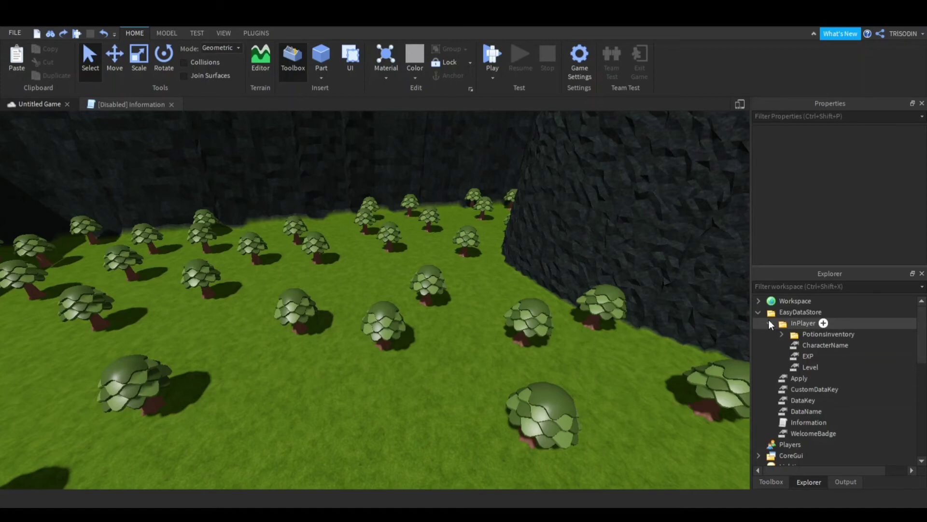
# - Review the Information script's notes on CreateValue, CloneByName and CloneWithValues
pyautogui.click(164, 104)
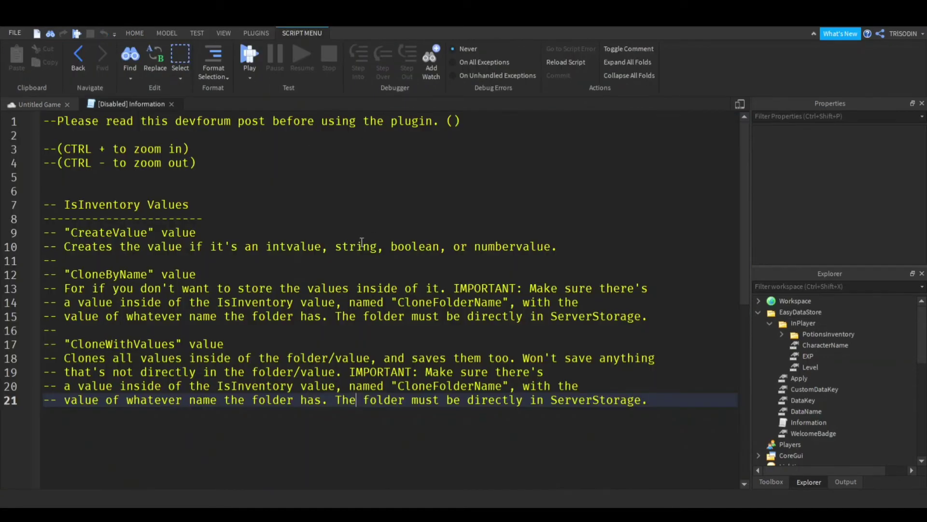
pyautogui.doubleClick(108, 232)
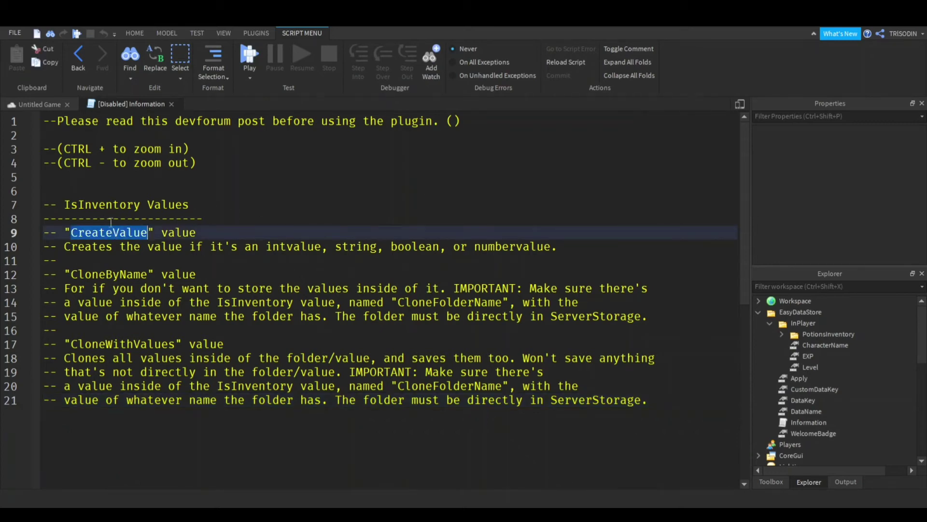
pyautogui.click(146, 233)
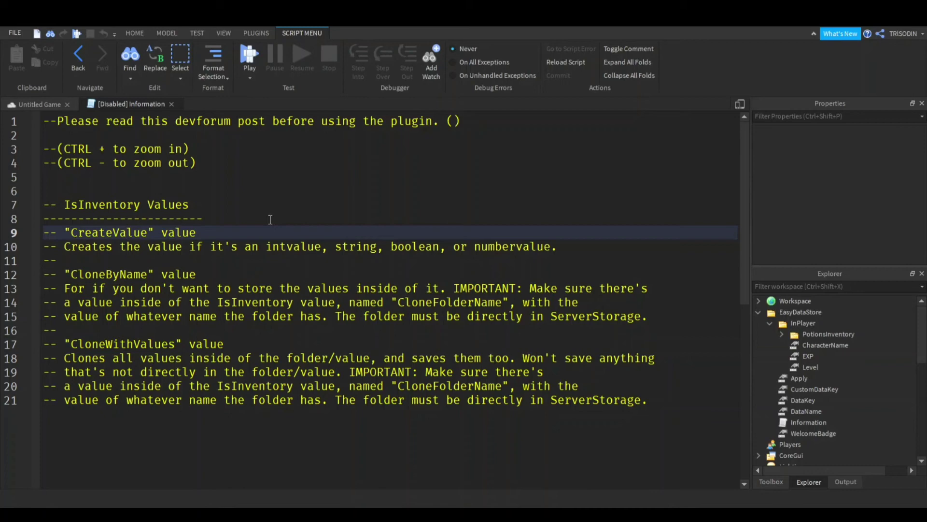
pyautogui.click(128, 276)
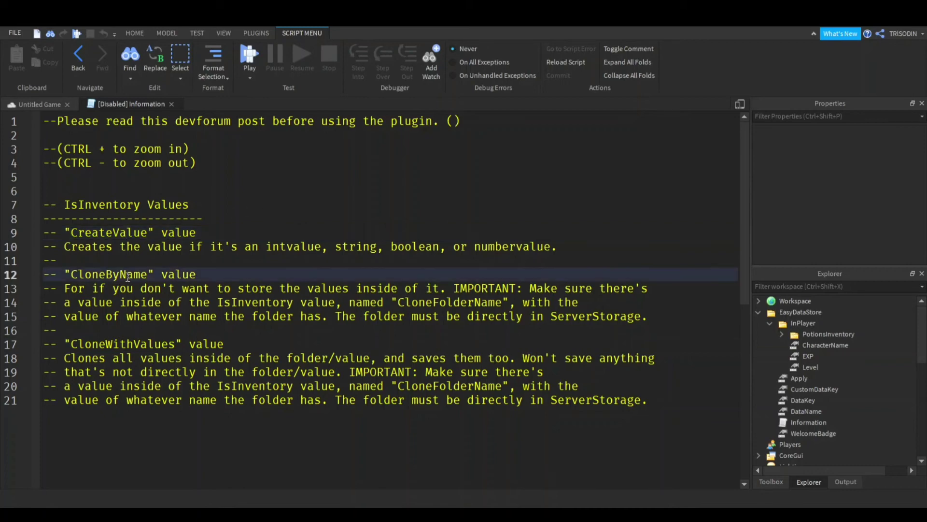
pyautogui.doubleClick(128, 276)
pyautogui.click(233, 272)
pyautogui.moveTo(71, 288); pyautogui.dragTo(584, 290)
pyautogui.click(672, 303)
pyautogui.click(678, 313)
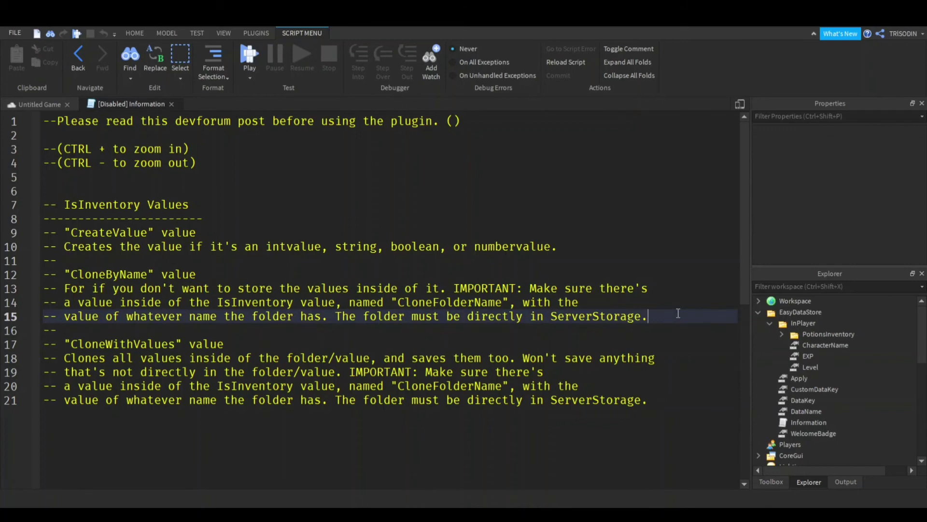
pyautogui.doubleClick(139, 344)
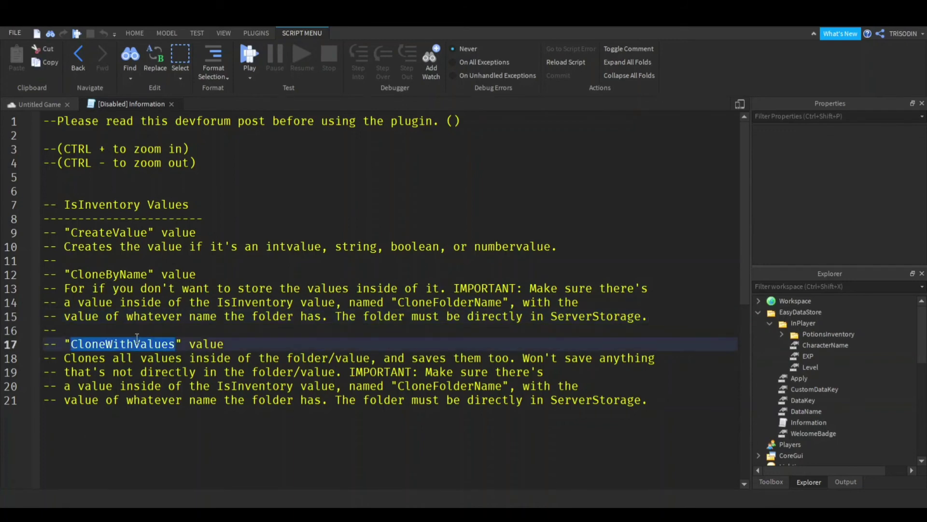
# - Close the Information script and collapse then re-expand the InPlayer folder
pyautogui.click(172, 104)
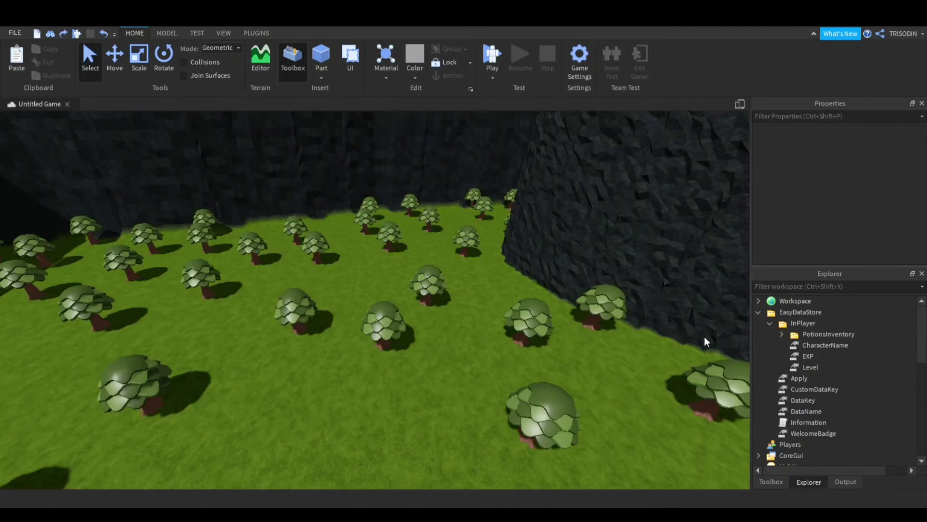
pyautogui.click(770, 323)
pyautogui.click(770, 323)
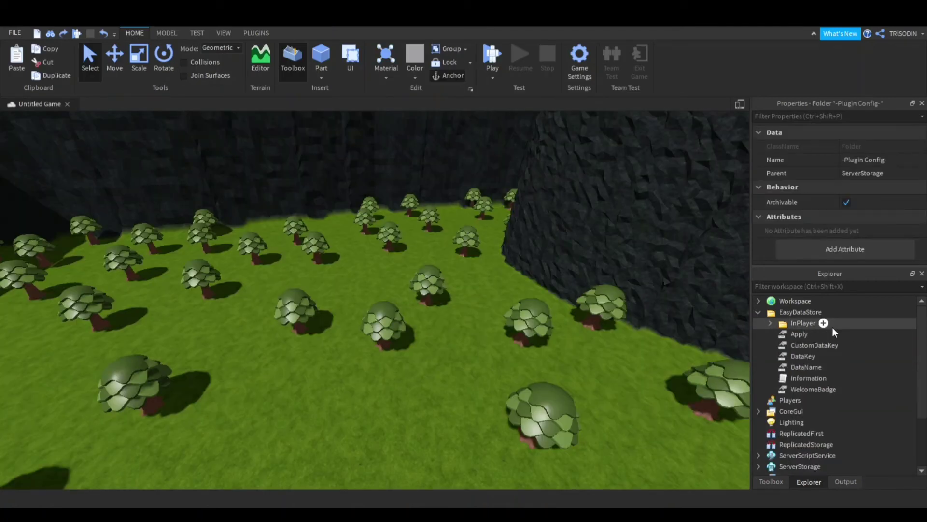
pyautogui.click(770, 324)
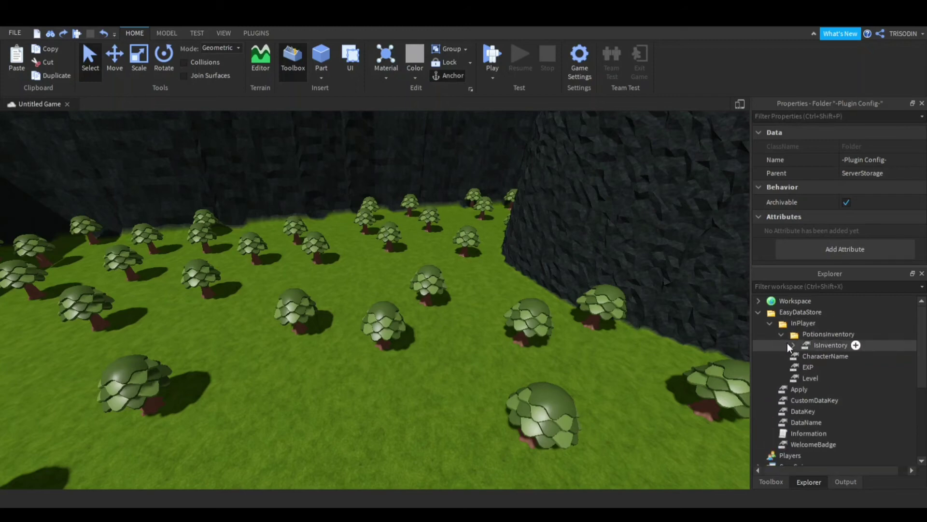
# - Inspect IsInventory's CloneWithValues value, then the CharacterName, EXP and Level values
pyautogui.click(813, 346)
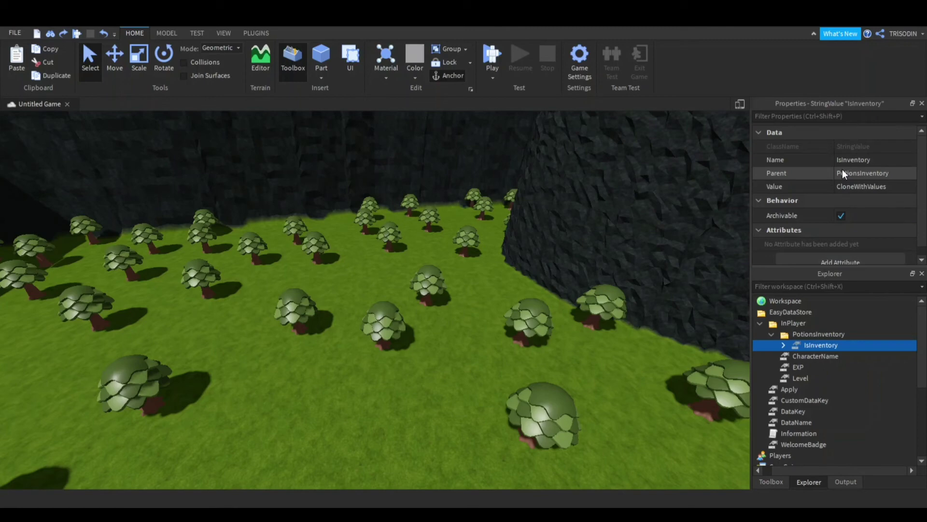
pyautogui.click(808, 355)
pyautogui.click(800, 366)
pyautogui.click(797, 379)
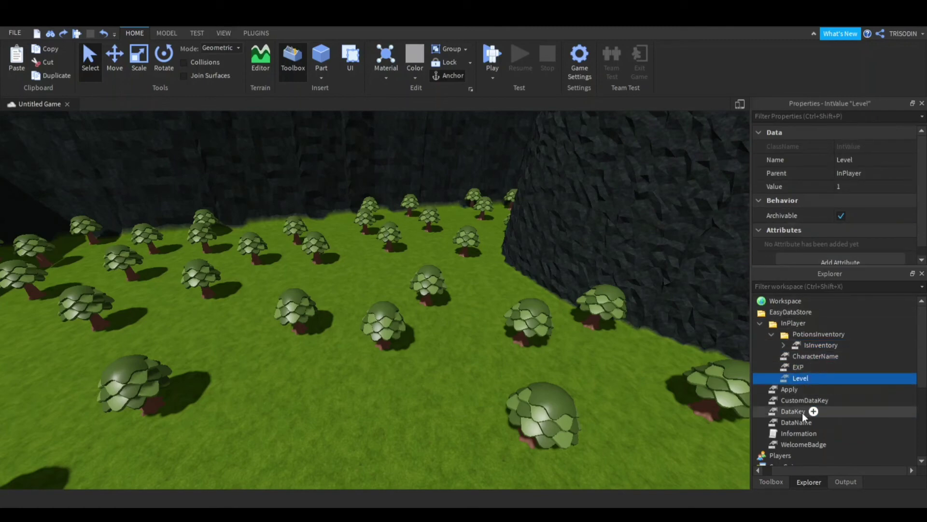
# - Open the Information script, highlight intvalue, string, boolean and numbervalue on line 10, then return to the game
pyautogui.doubleClick(798, 433)
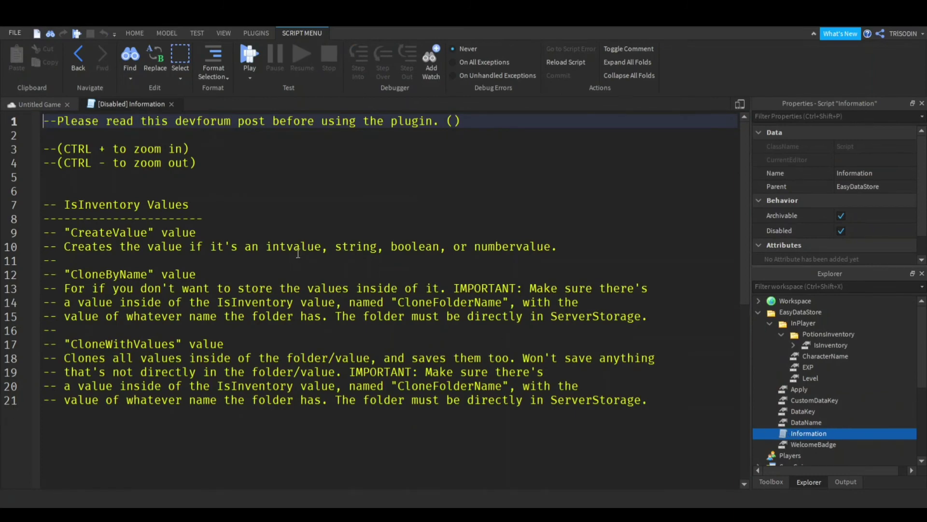
pyautogui.doubleClick(297, 247)
pyautogui.doubleClick(360, 247)
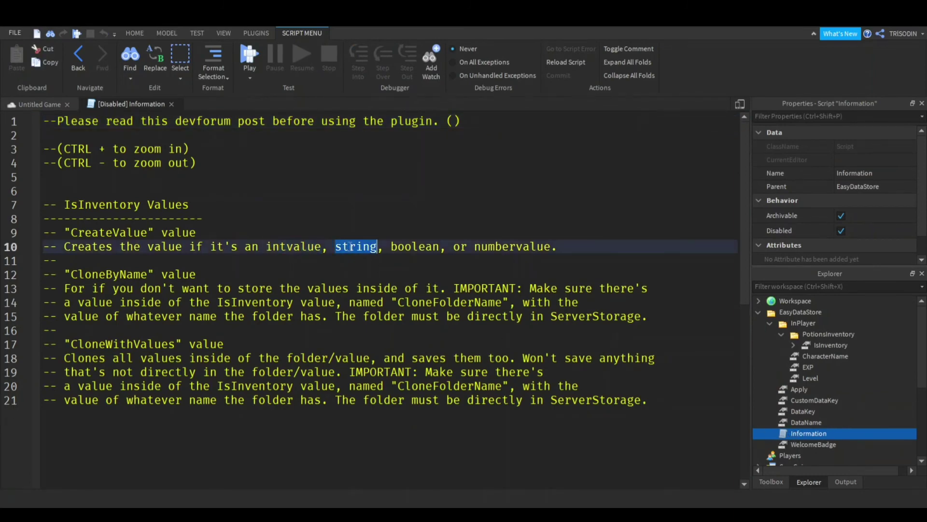
pyautogui.doubleClick(409, 247)
pyautogui.doubleClick(510, 248)
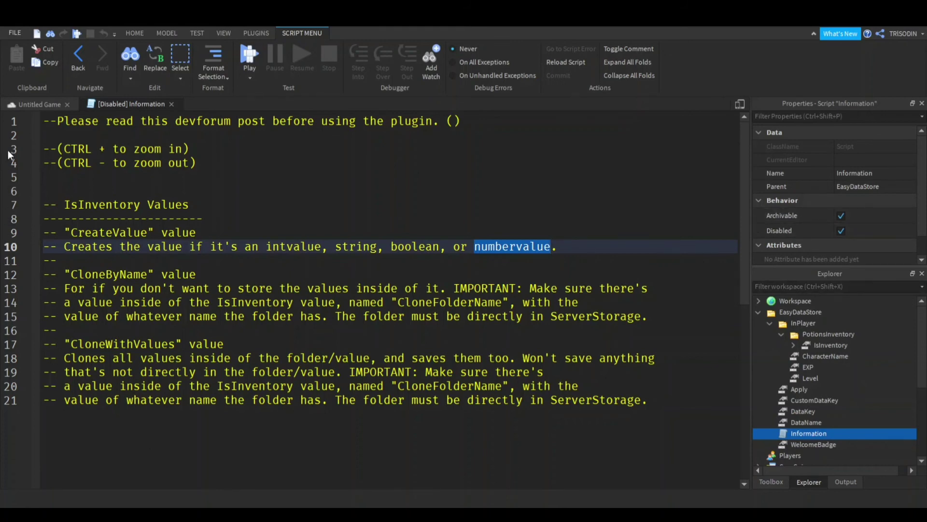
pyautogui.click(42, 104)
# - Run Instance.new("DoubleConstrainedValue",workspace) in the Command Bar
pyautogui.click(224, 33)
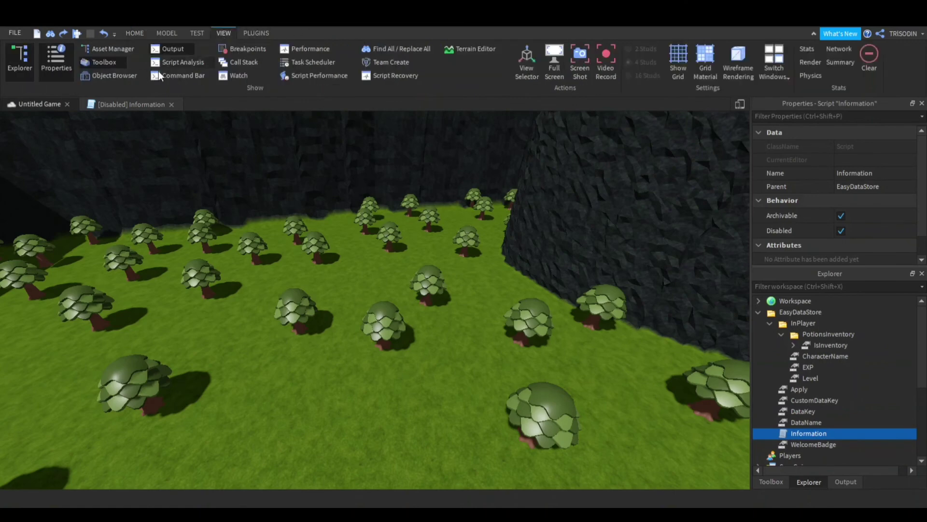
pyautogui.click(182, 79)
pyautogui.click(364, 482)
pyautogui.write('In')
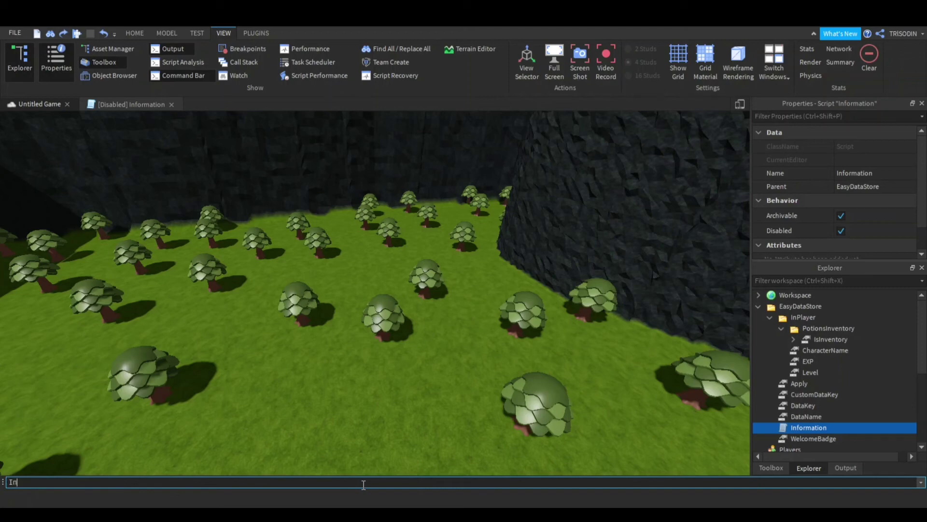
pyautogui.write('stance.new(DoubleConstrainedValue')
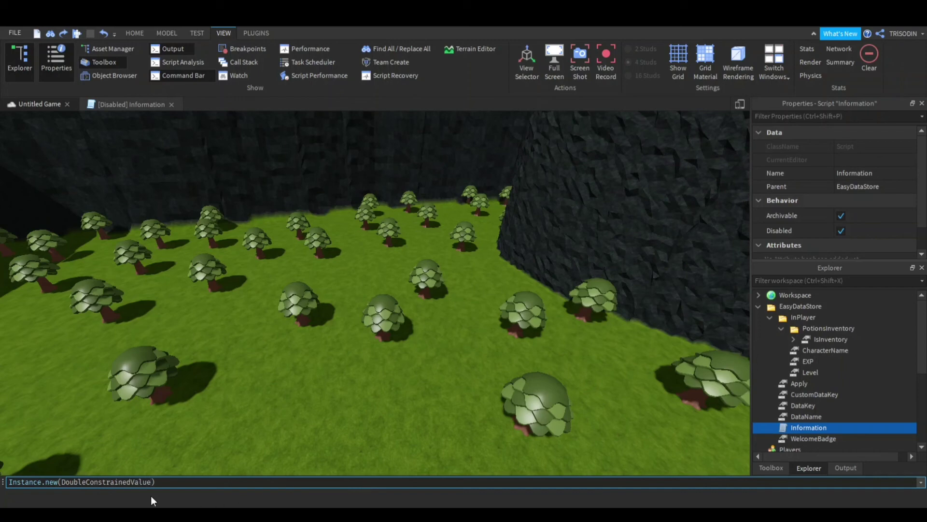
pyautogui.moveTo(61, 481); pyautogui.dragTo(132, 481)
pyautogui.doubleClick(132, 481)
pyautogui.write('",workspace')
pyautogui.press('Return')
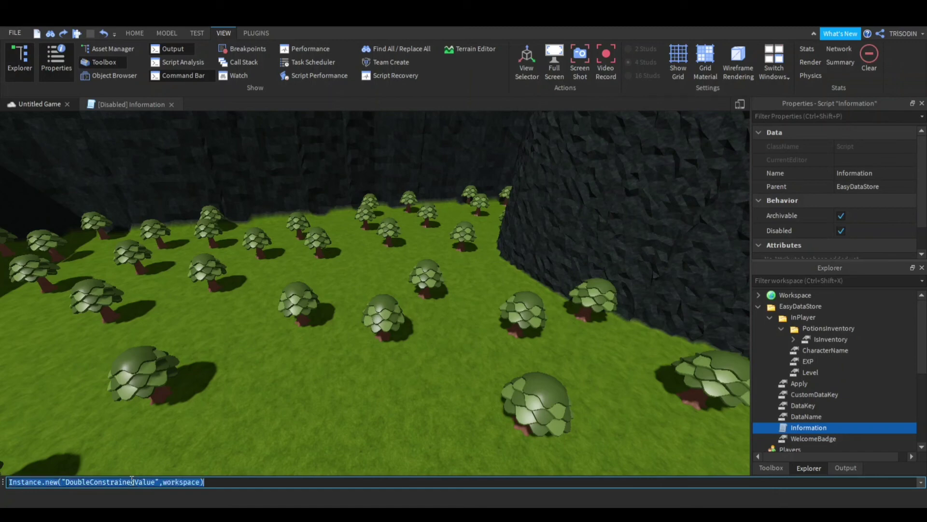
# - Inspect the new Value's MinValue and Value properties and close the Command Bar
pyautogui.click(759, 295)
pyautogui.click(786, 324)
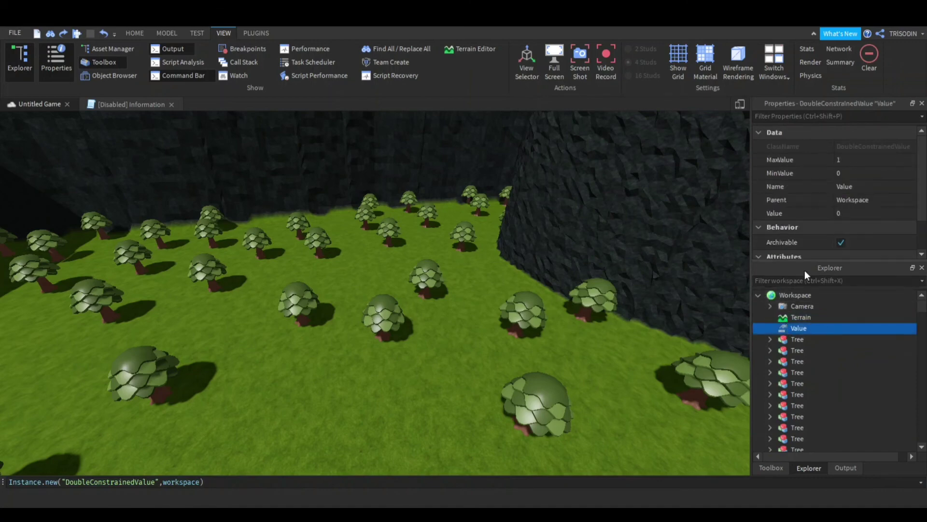
pyautogui.click(859, 173)
pyautogui.click(854, 213)
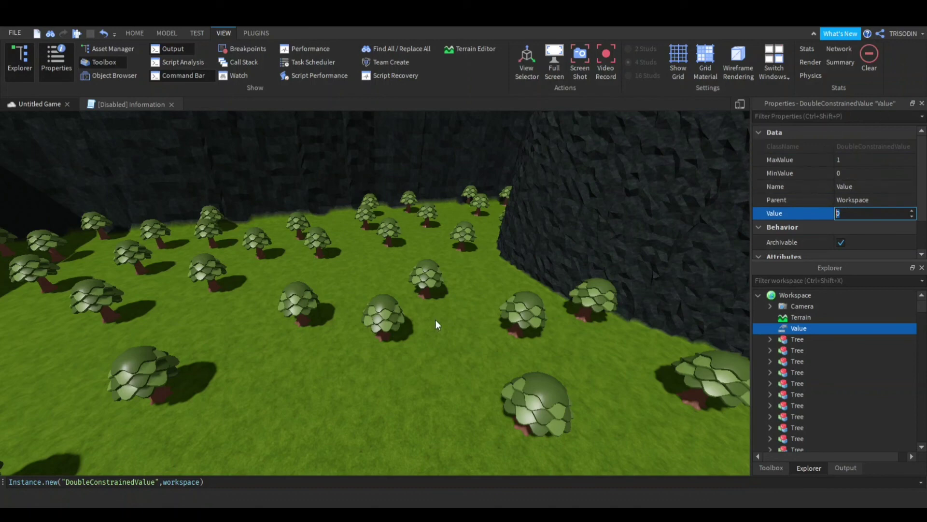
pyautogui.click(198, 77)
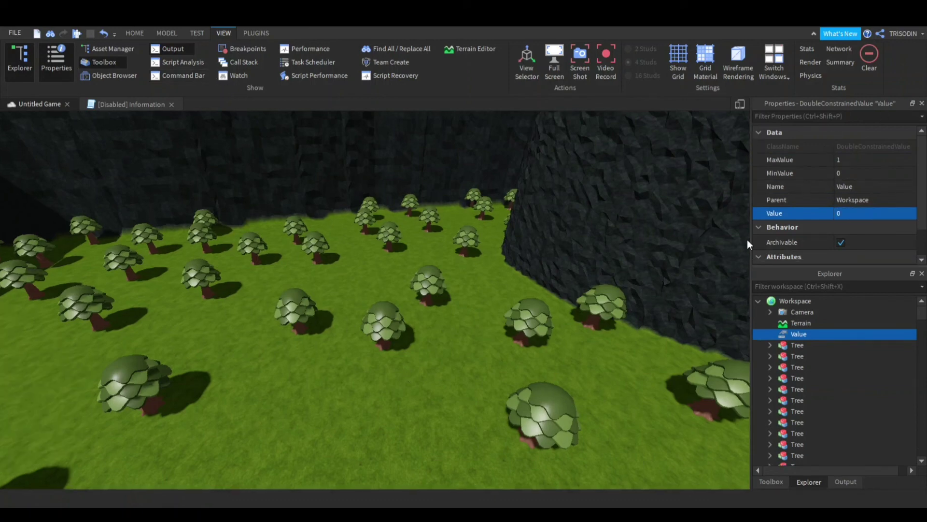
pyautogui.click(784, 320)
pyautogui.click(786, 333)
# - Delete the test DoubleConstrainedValue and collapse Workspace in Explorer
pyautogui.press('Delete')
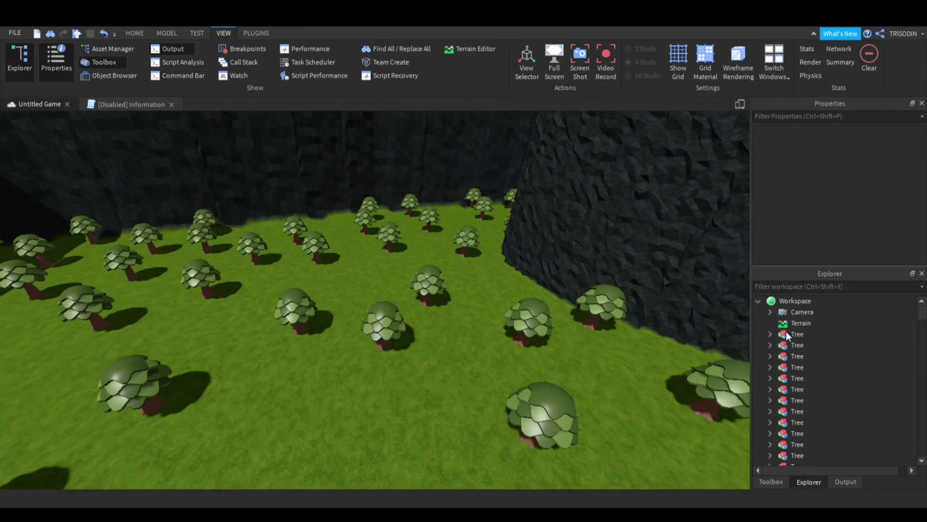
pyautogui.click(758, 301)
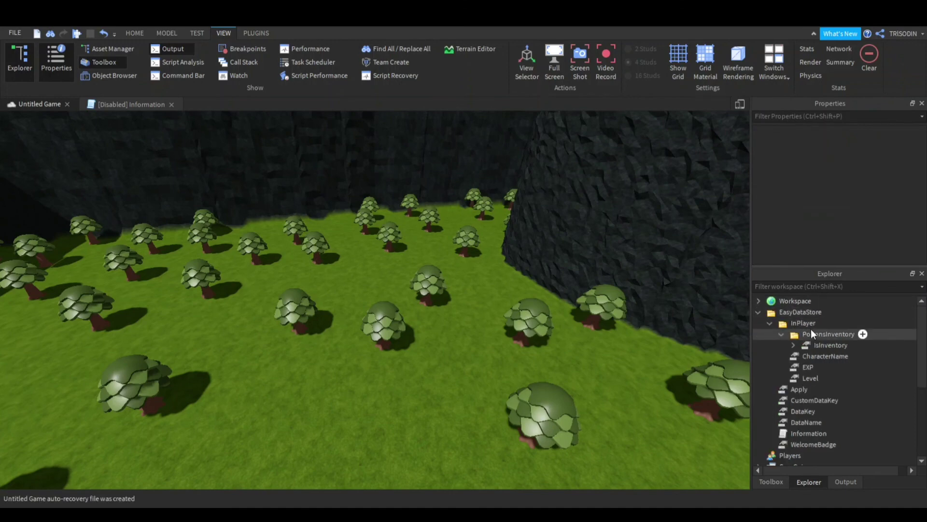